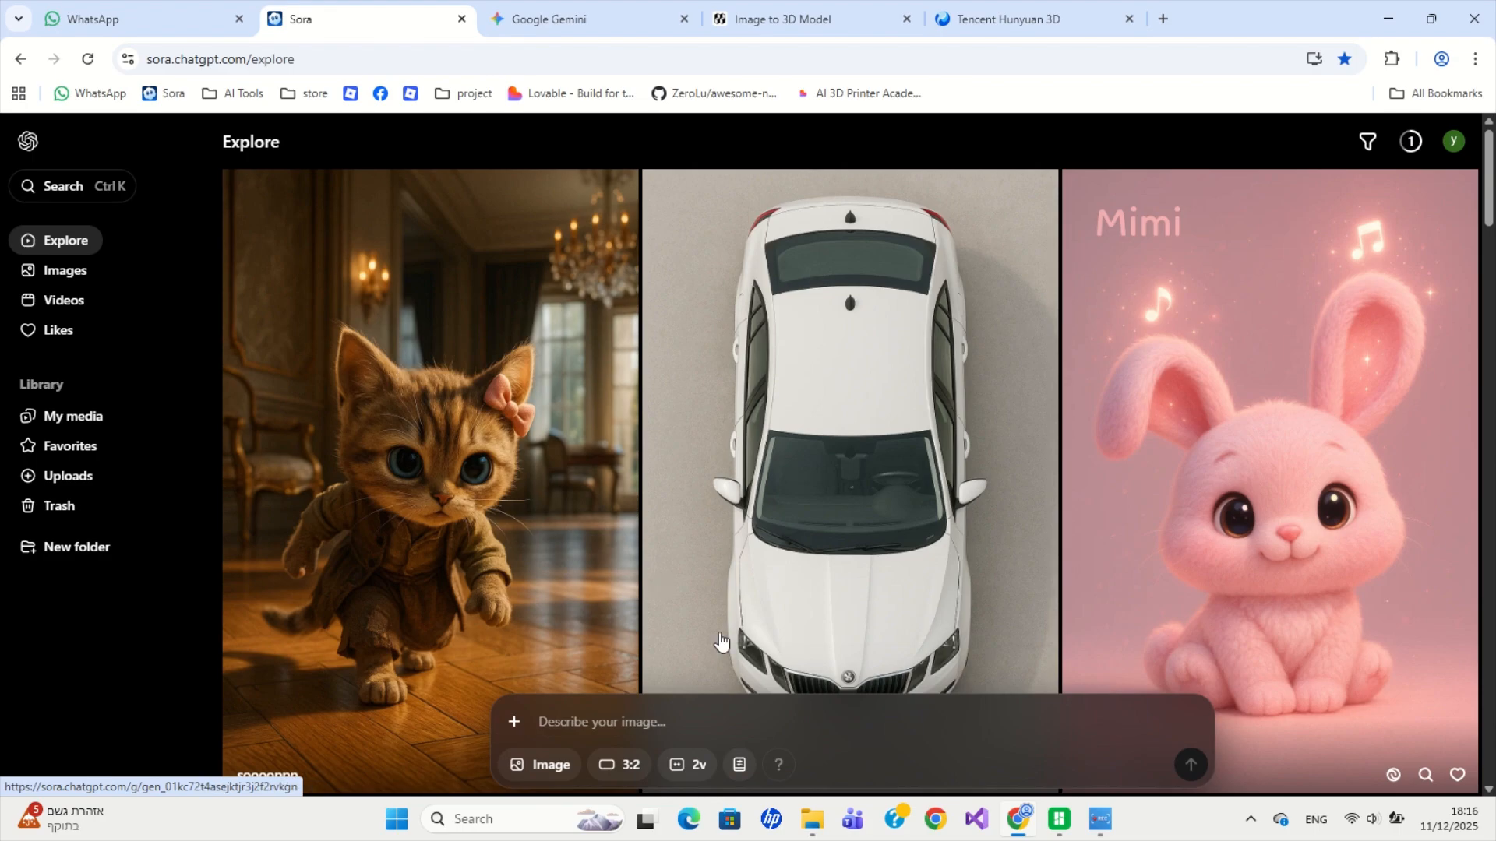
Generate an image from the prompt "create a 3d model pig as plant pot"
click(686, 727)
text(create a 3d model pig as plant pot)
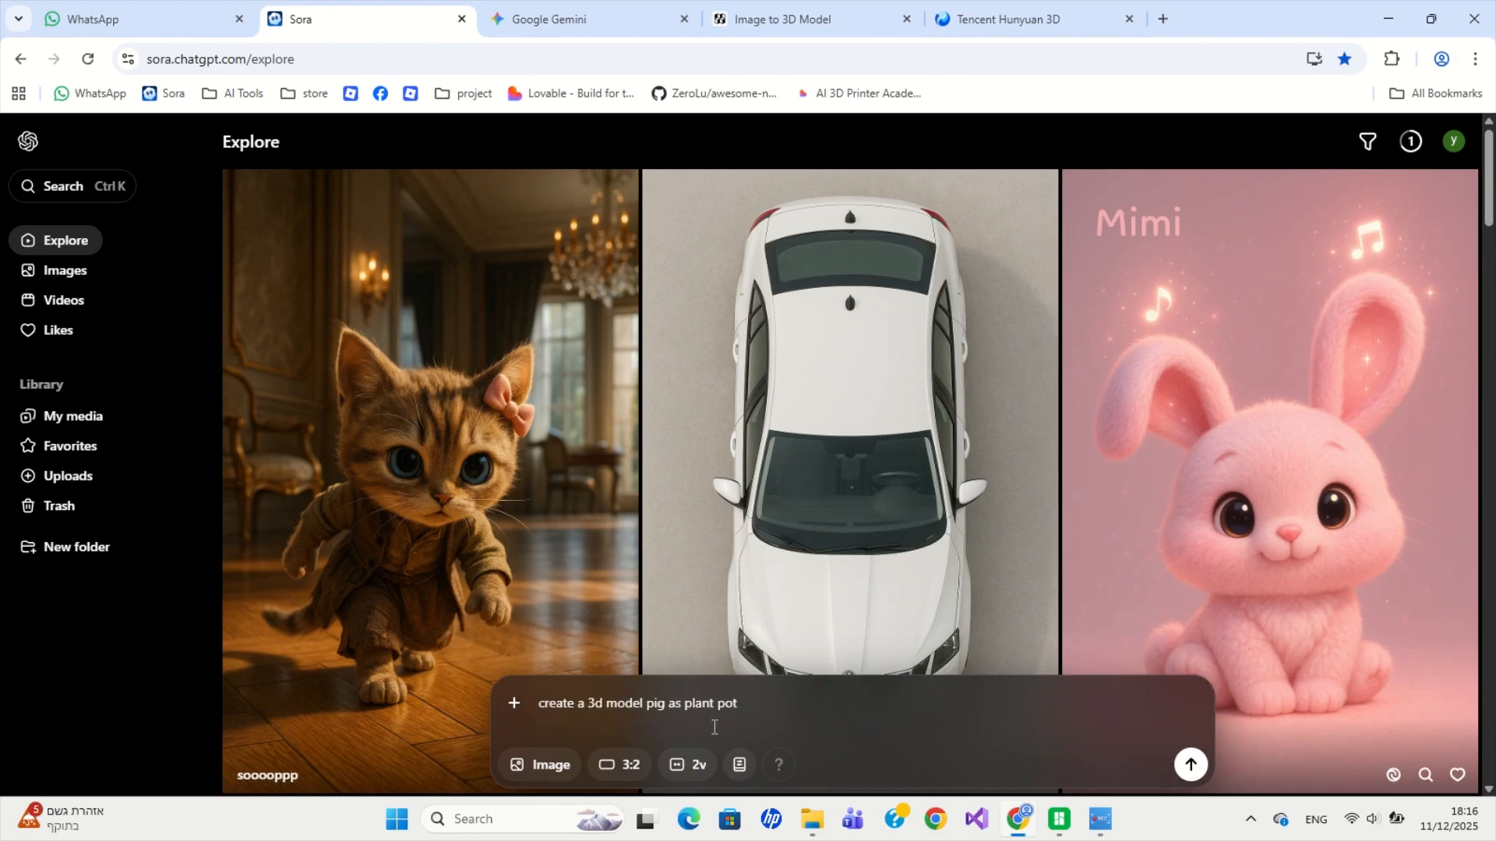
key(BackSpace)
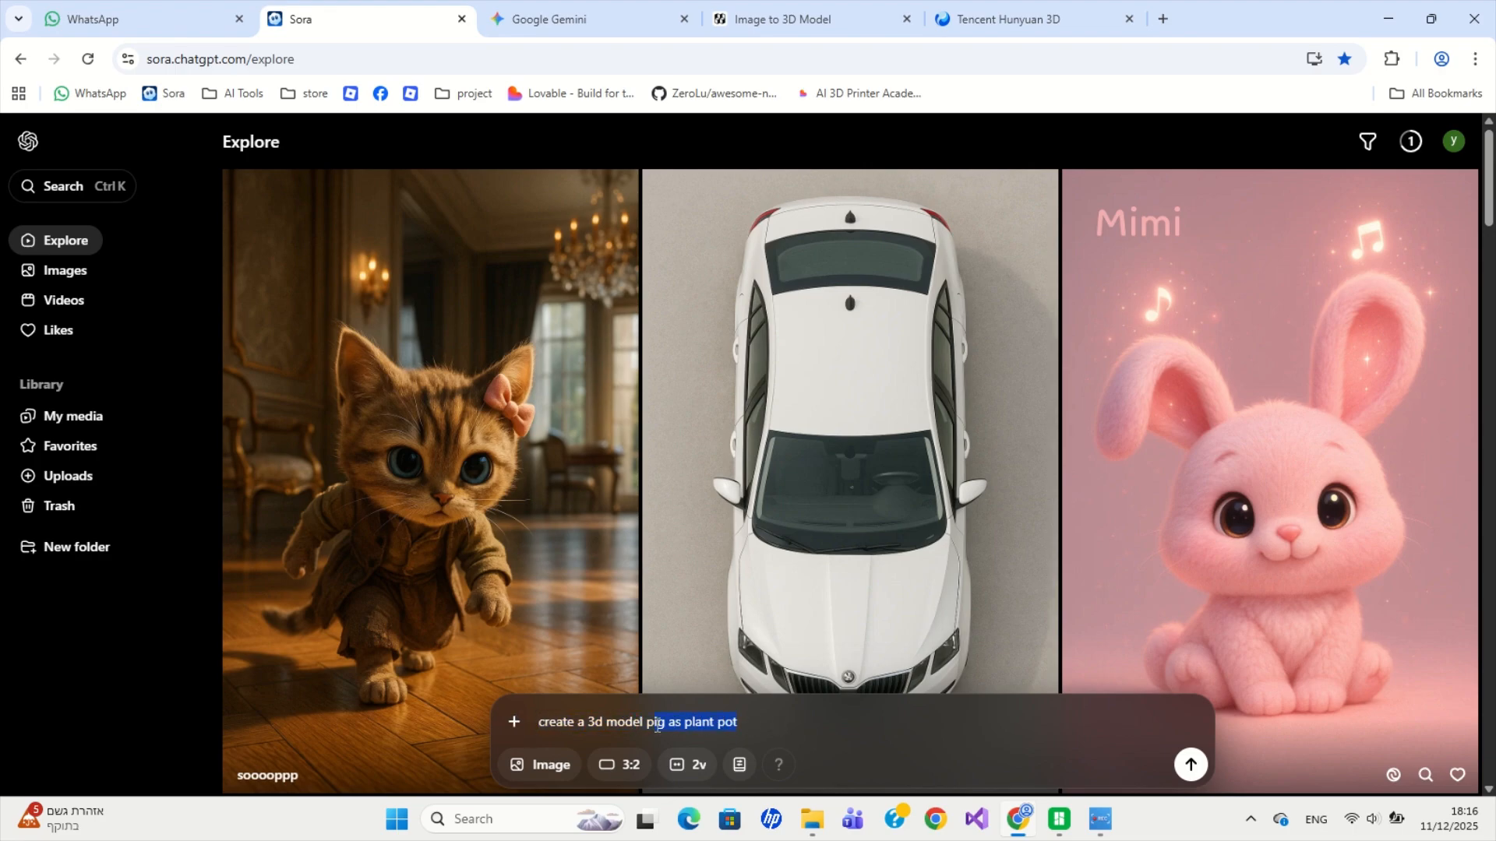
click(1192, 766)
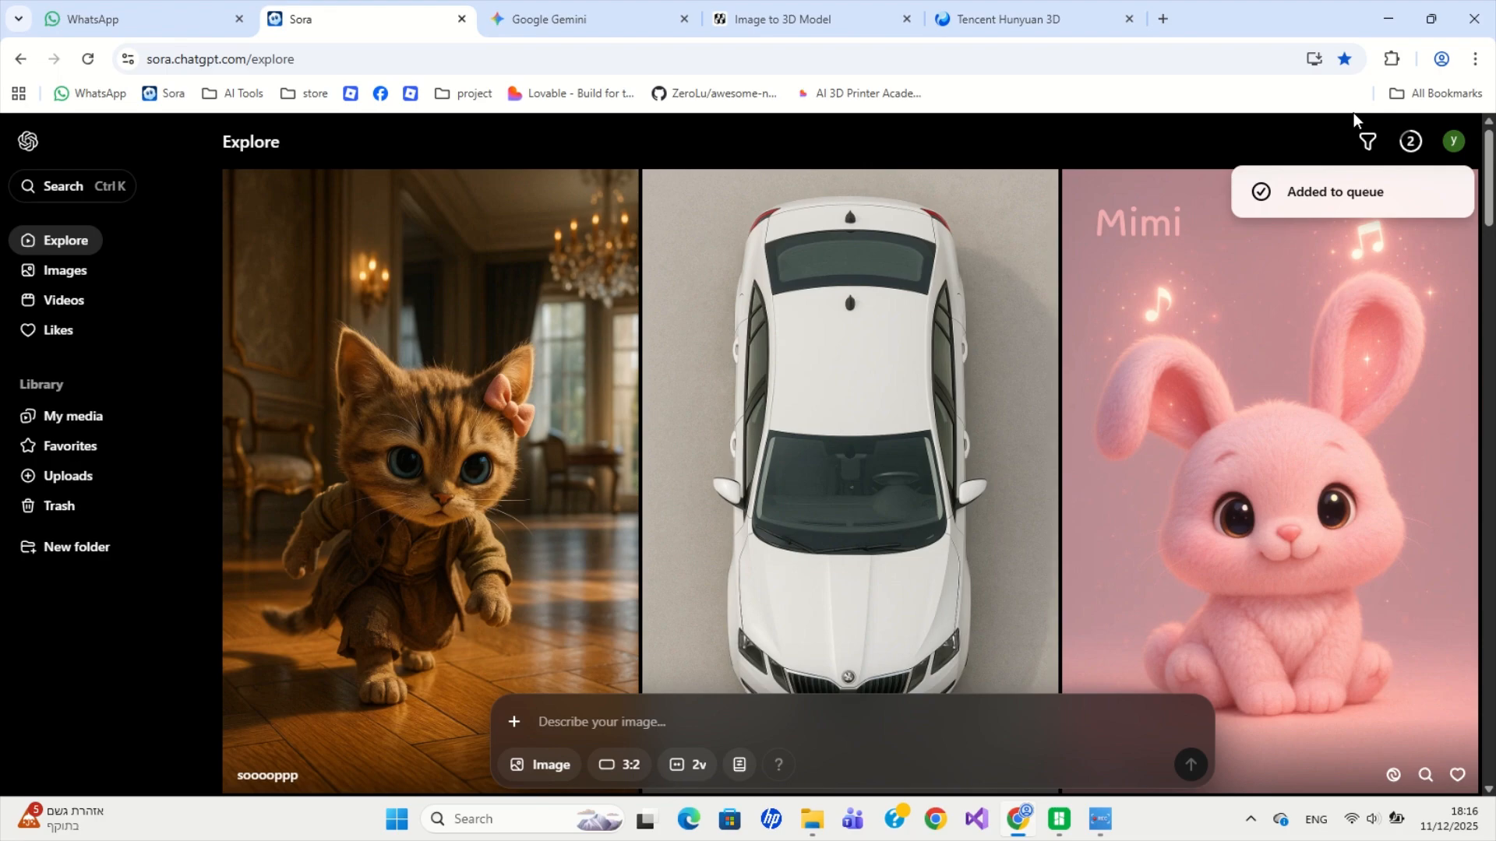
Examine the generated pig-shaped plant pot images in the media library
click(109, 420)
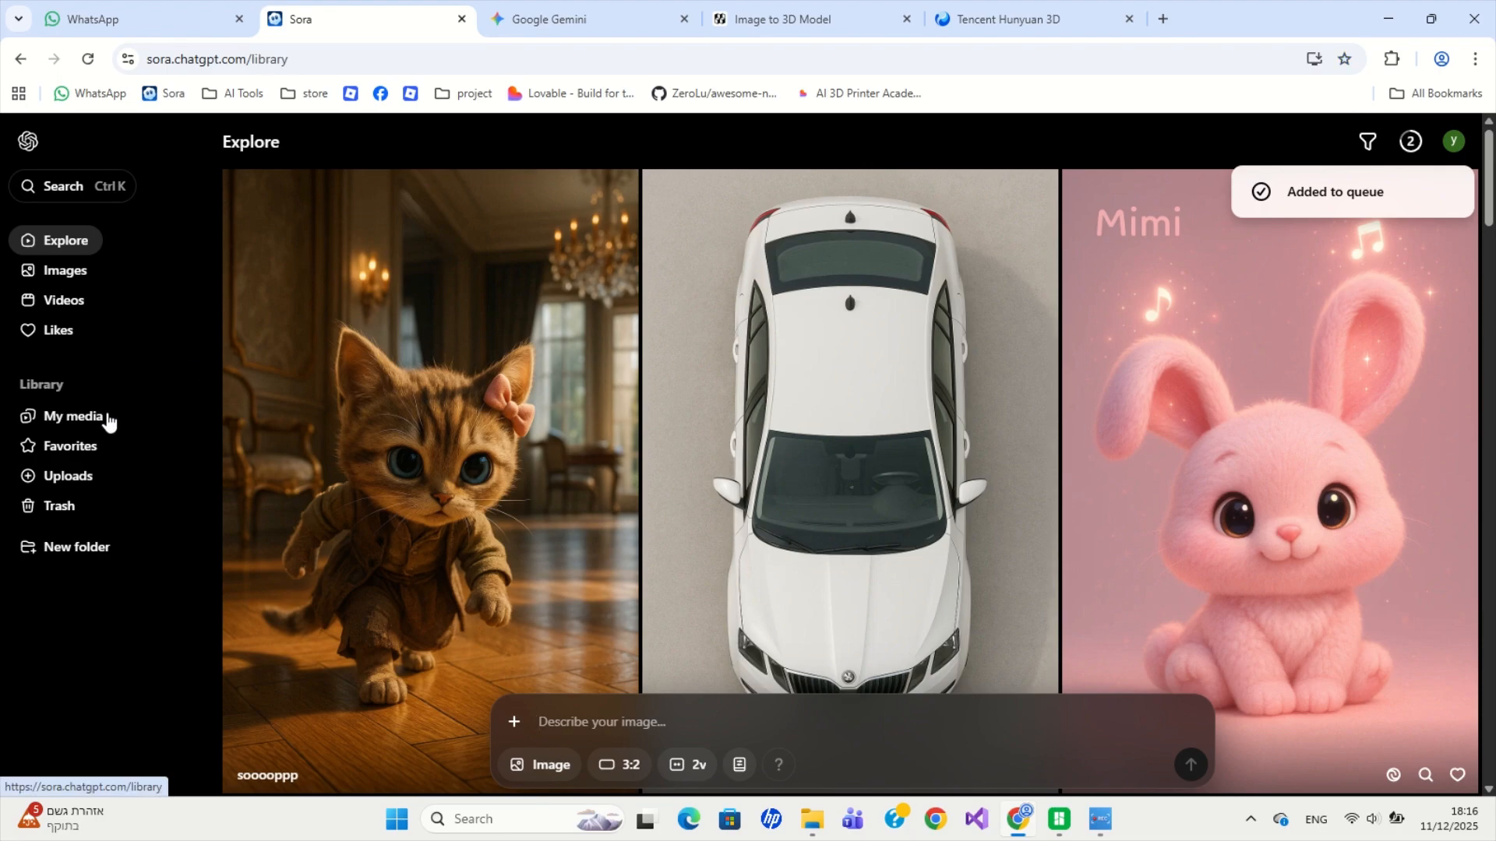
click(1352, 315)
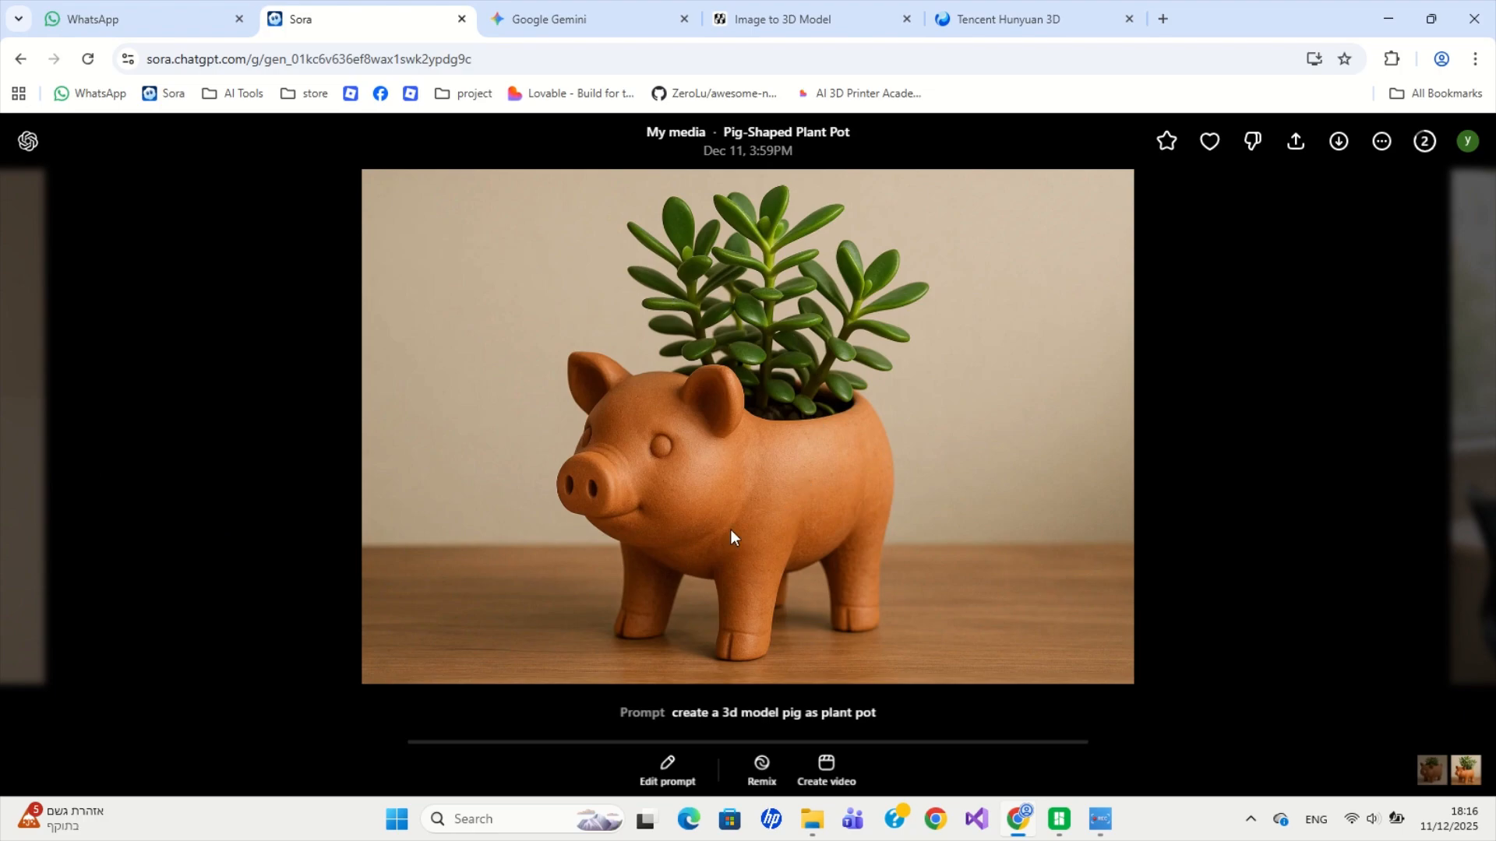
click(208, 417)
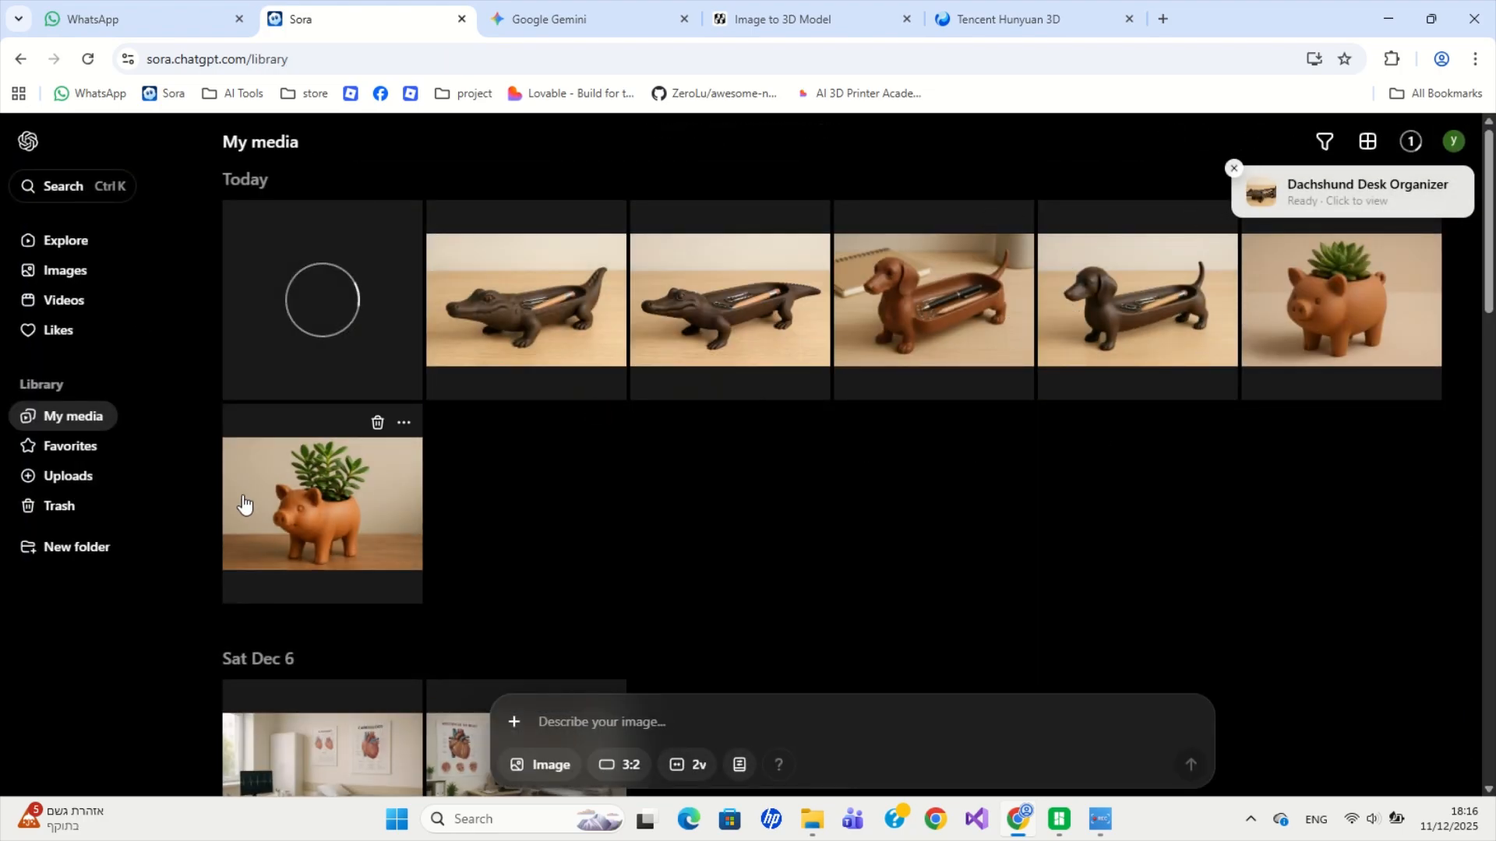
click(1345, 308)
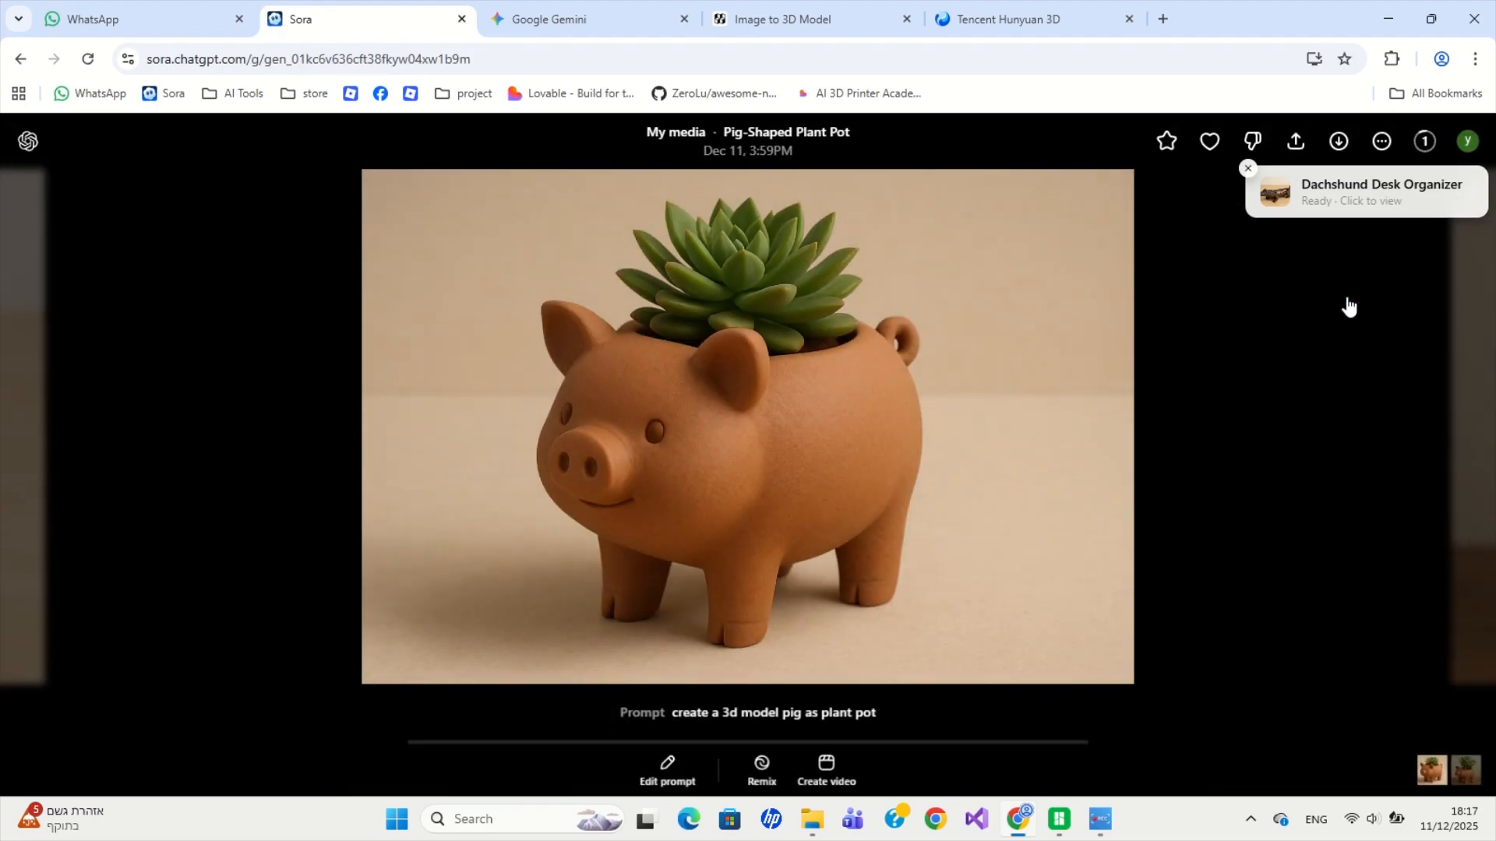
click(1347, 307)
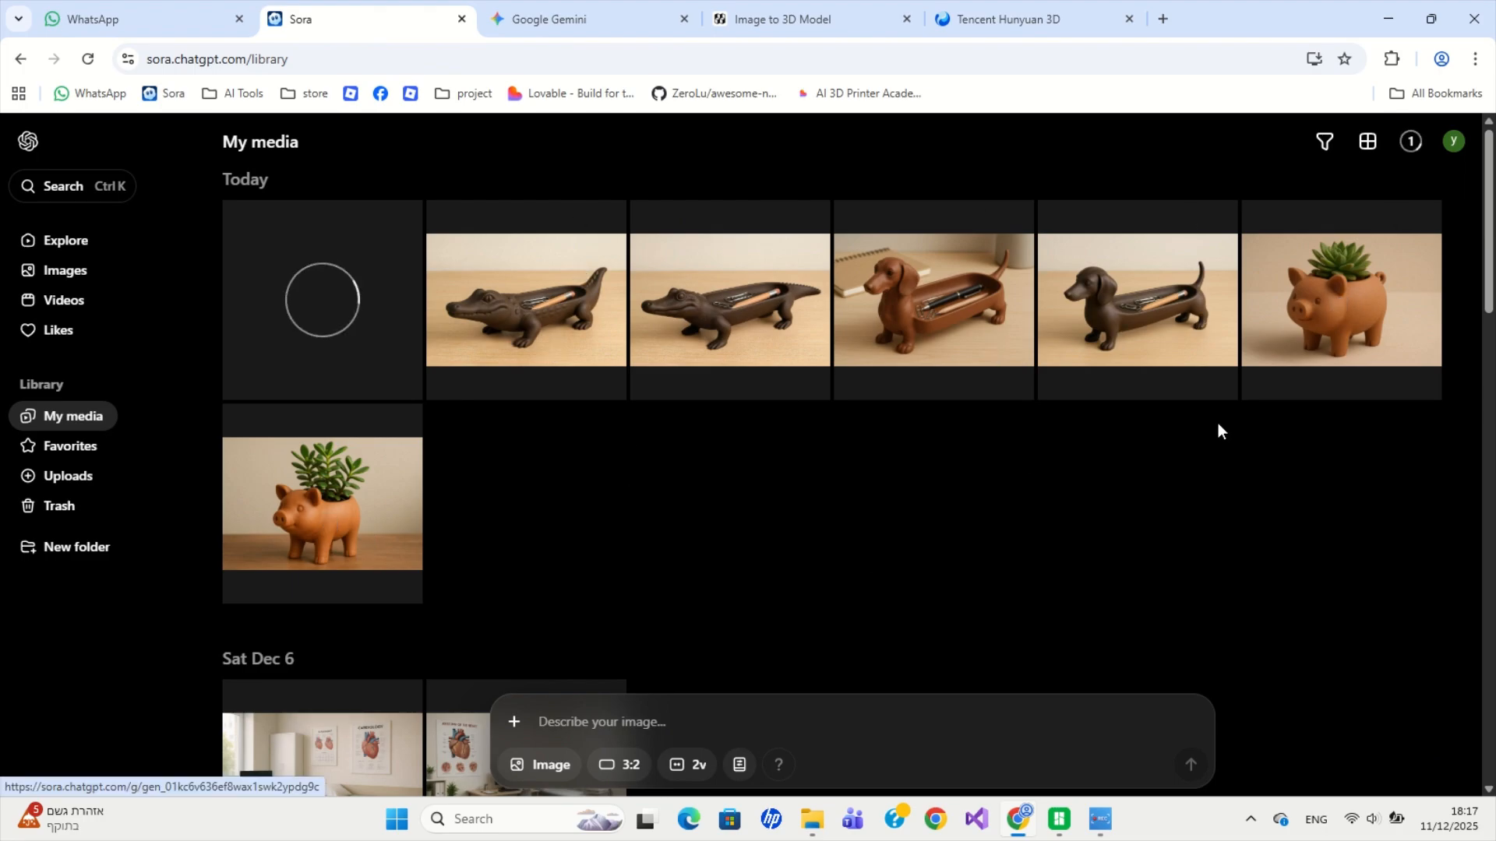
Remix the pig pot image holding the rosette succulent with the prompt "remove the plant from the image"
click(1331, 313)
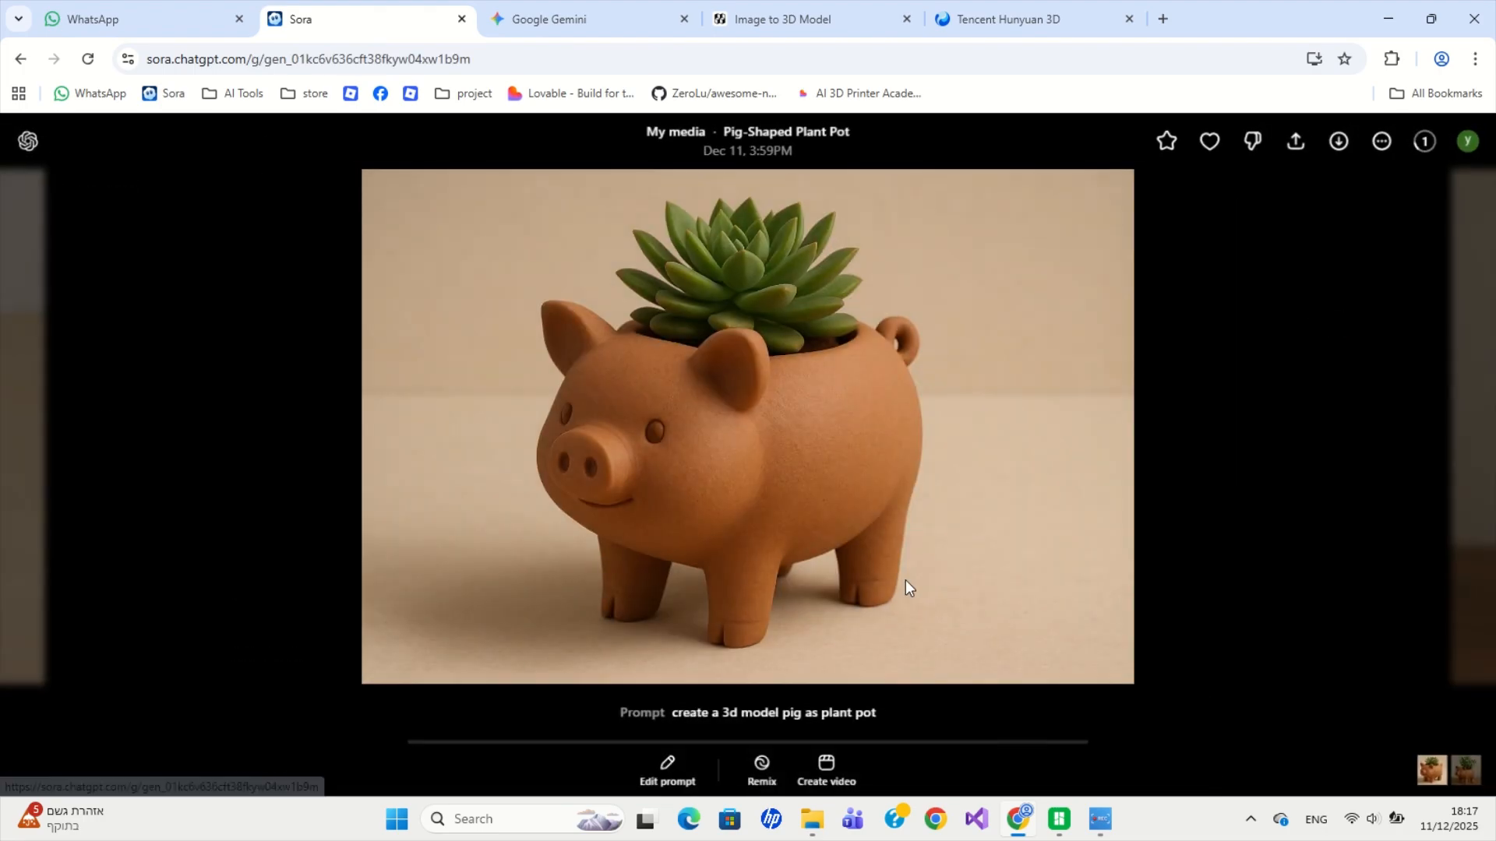
click(760, 768)
text(remove the)
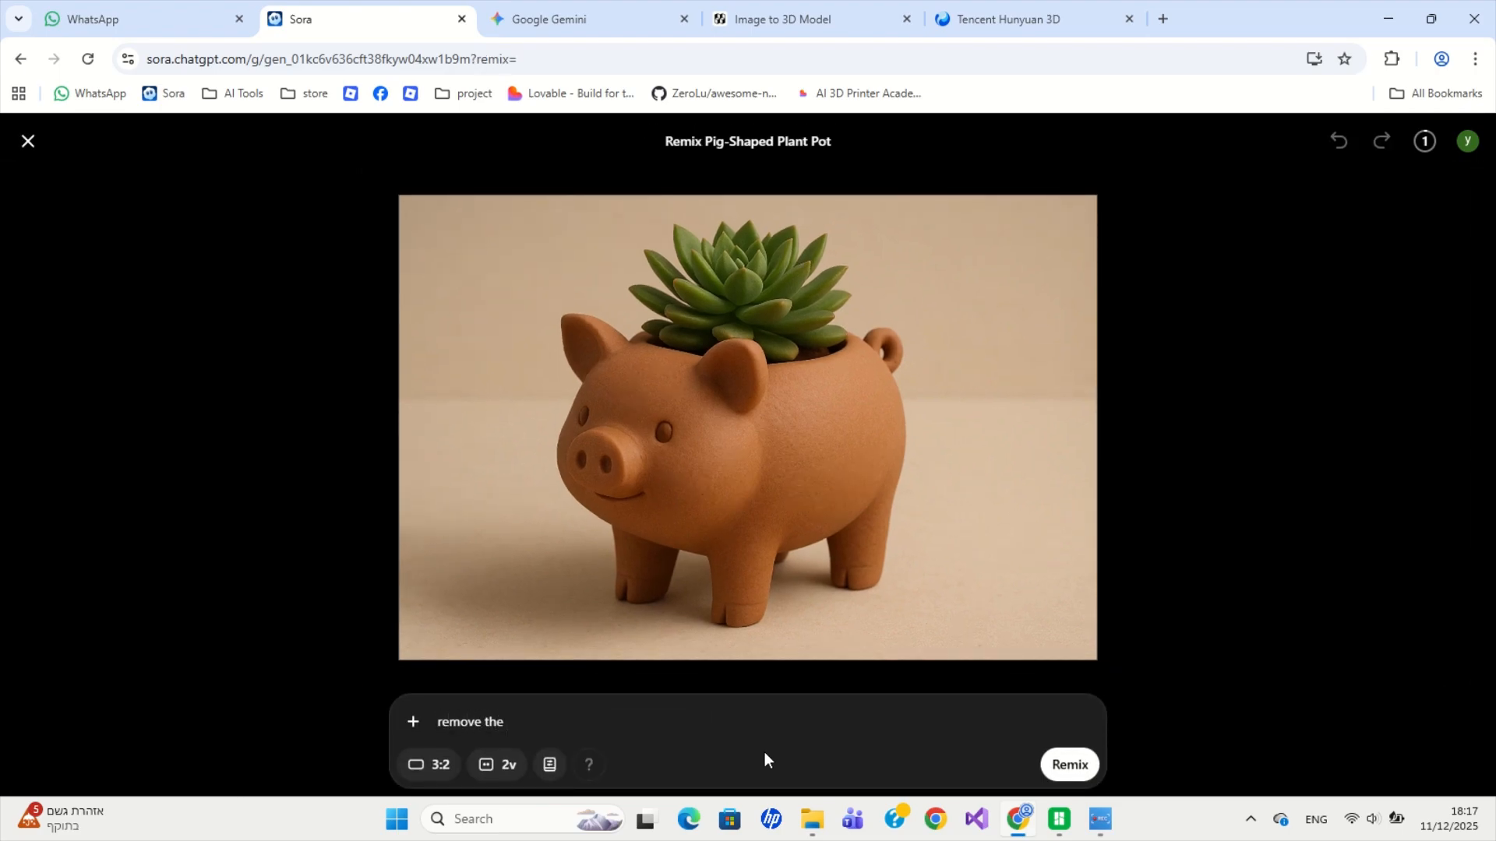
text(create a 3d model pig as plant pot)
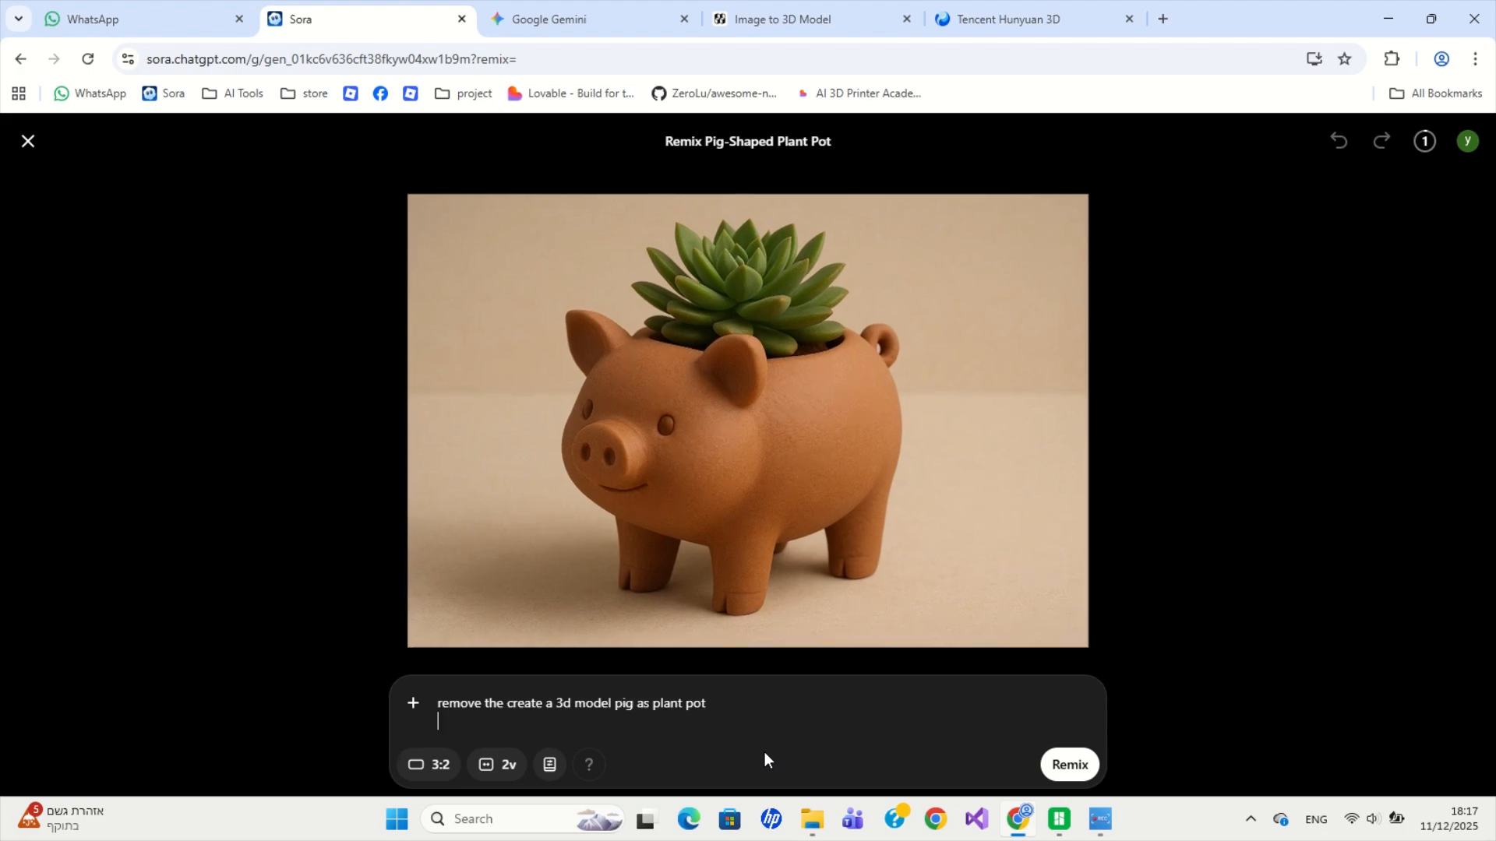
key(ctrl+z)
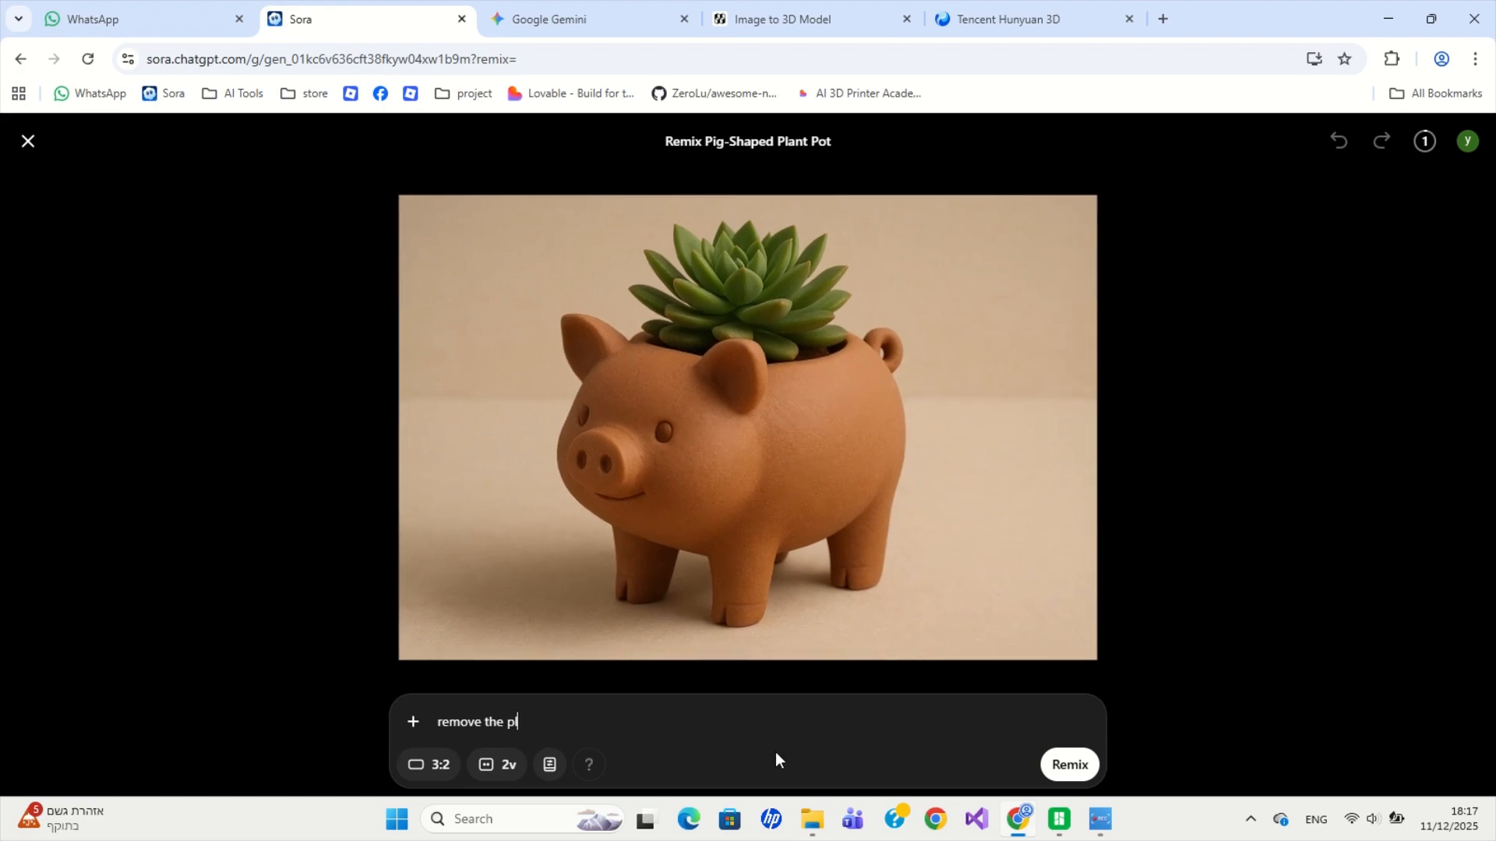
text(plant from the image)
click(1068, 765)
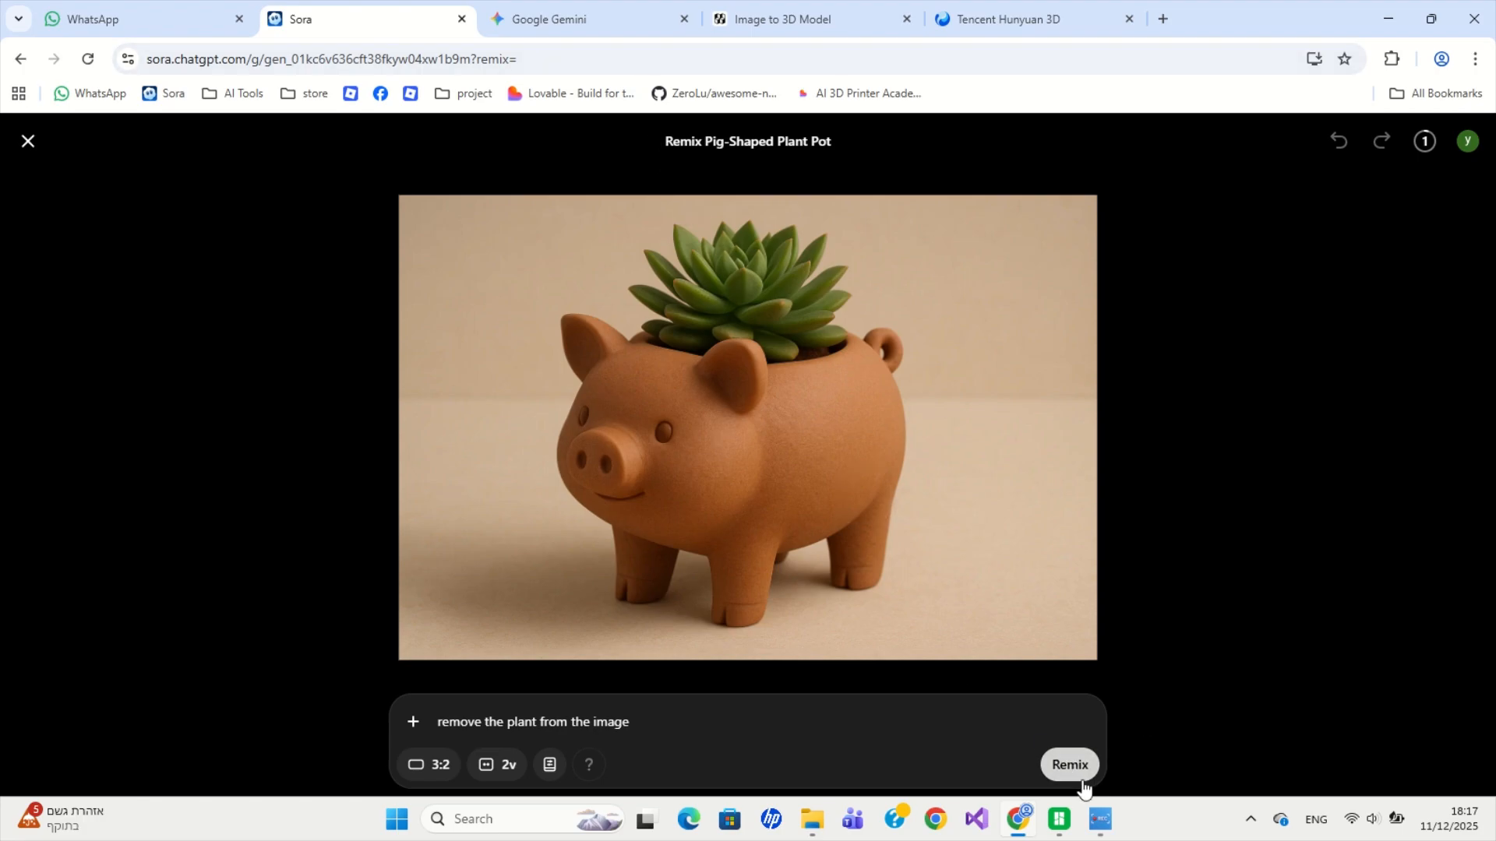
View the empty pig pot image Gemini_Generated_Image_2or1re2or1re2or1.png from the Downloads folder at full window size
click(609, 26)
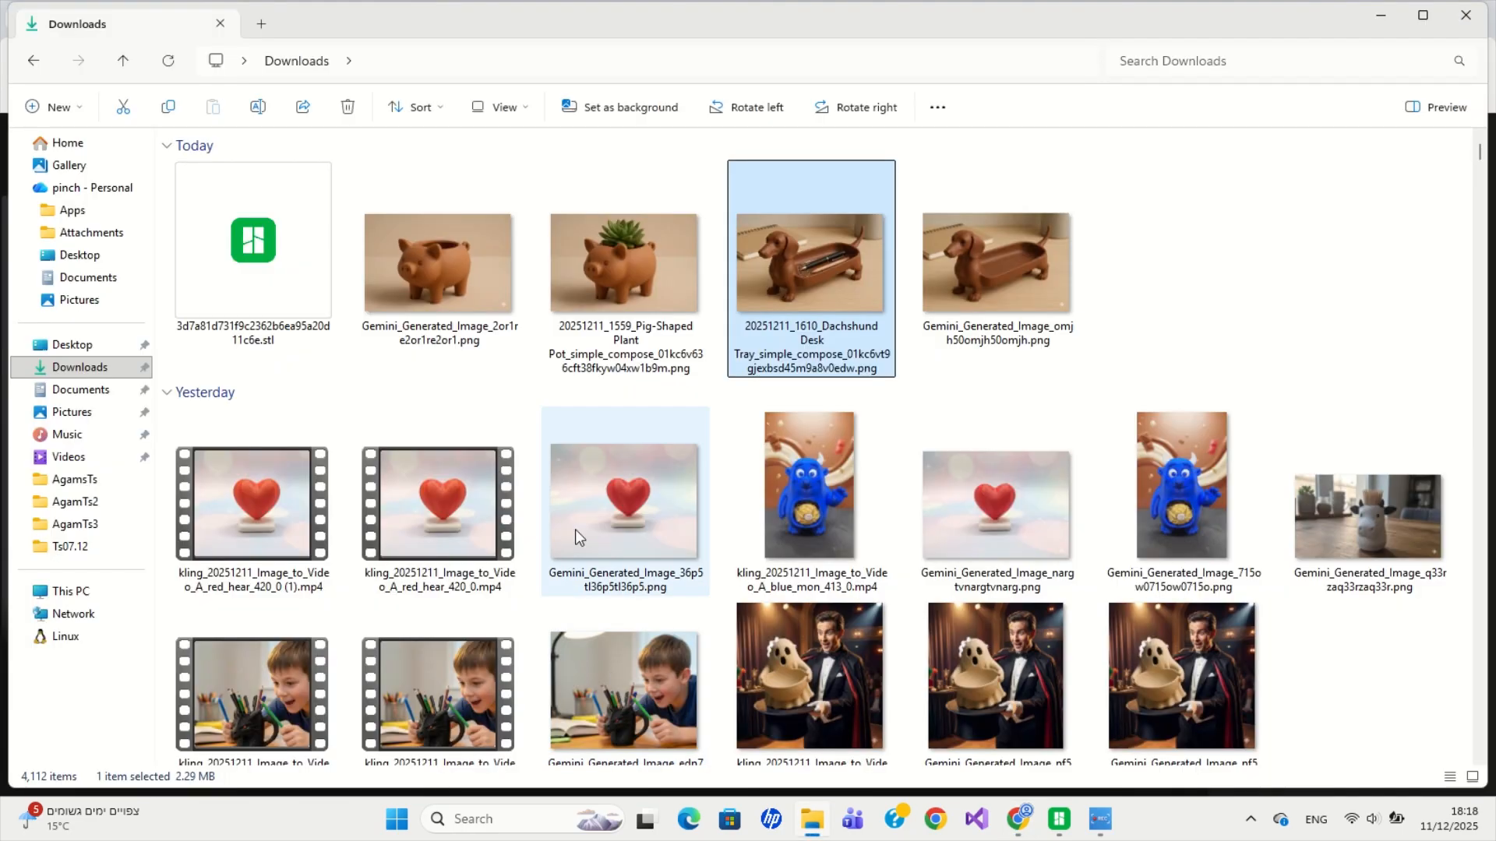
click(414, 276)
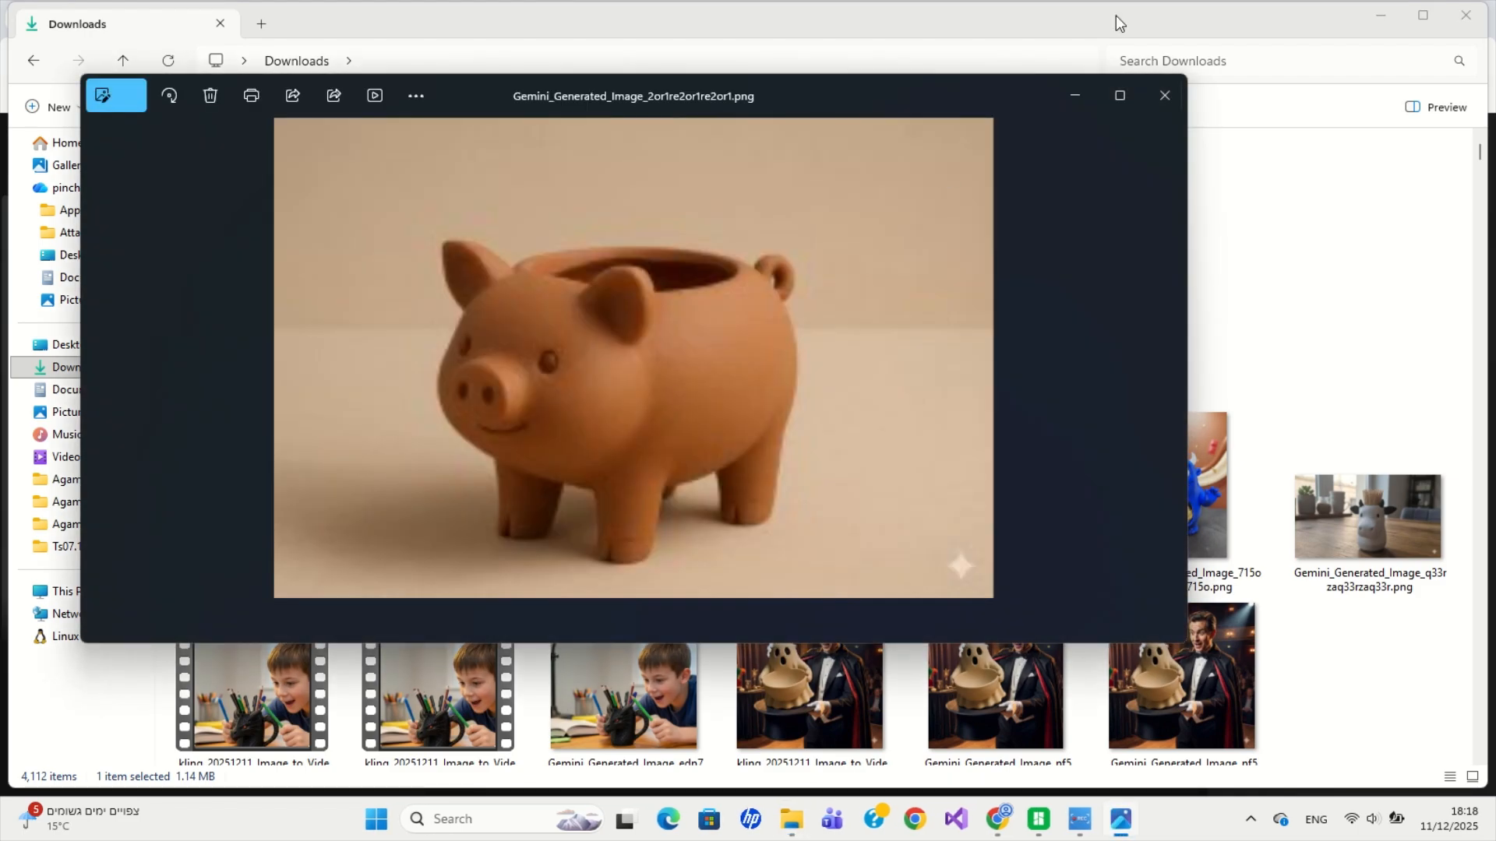
click(1122, 101)
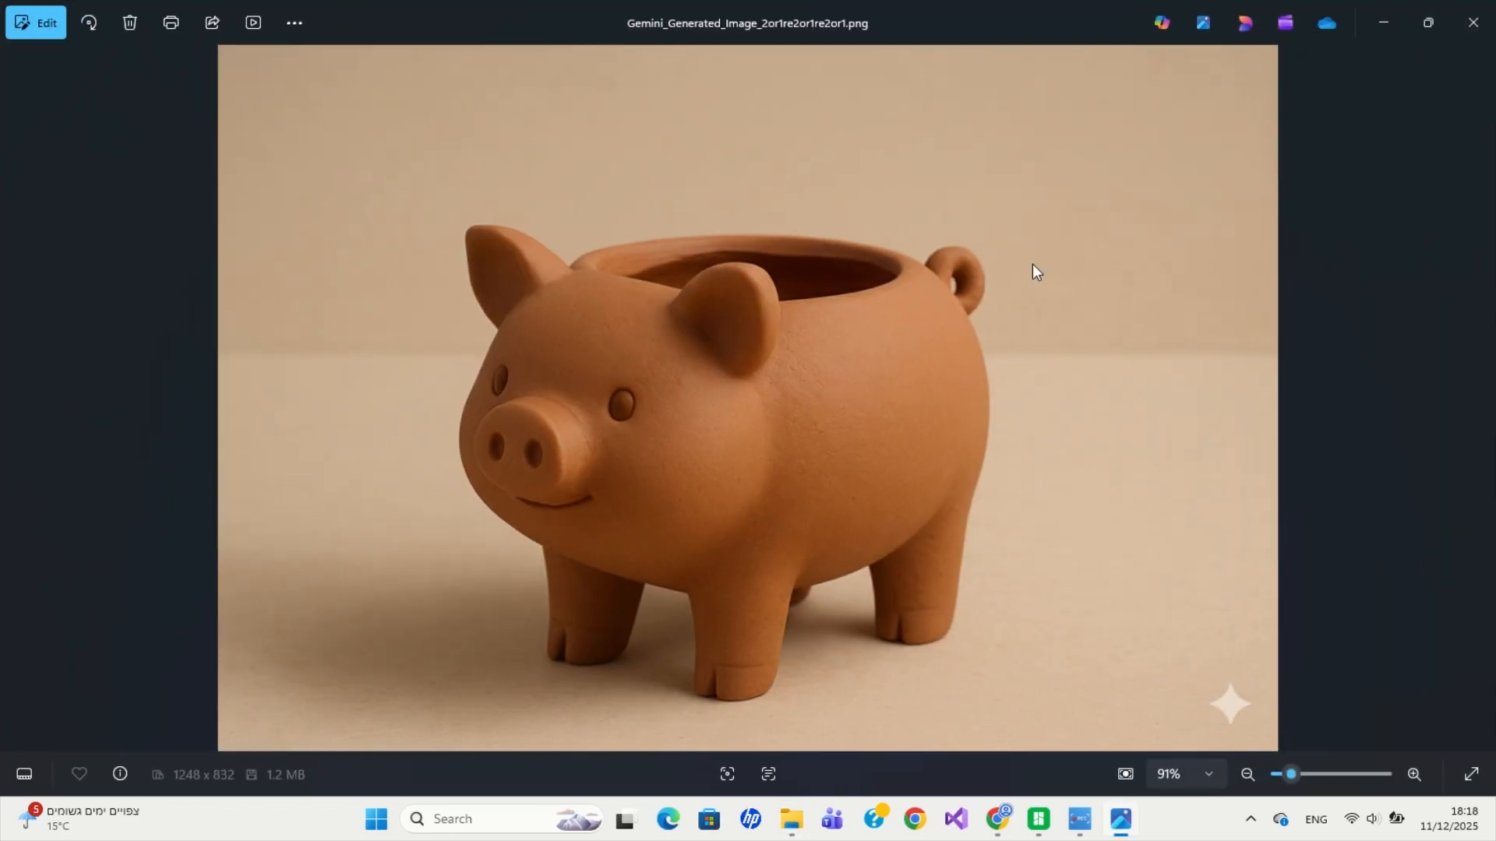
click(1472, 29)
In MakerWorld's Image to 3D Model, upload Gemini_Generated_Image_2or1re2or1re2or1.png and generate a new model with Hunyuan 3D 3.0
drag(812, 575, 867, 490)
click(110, 707)
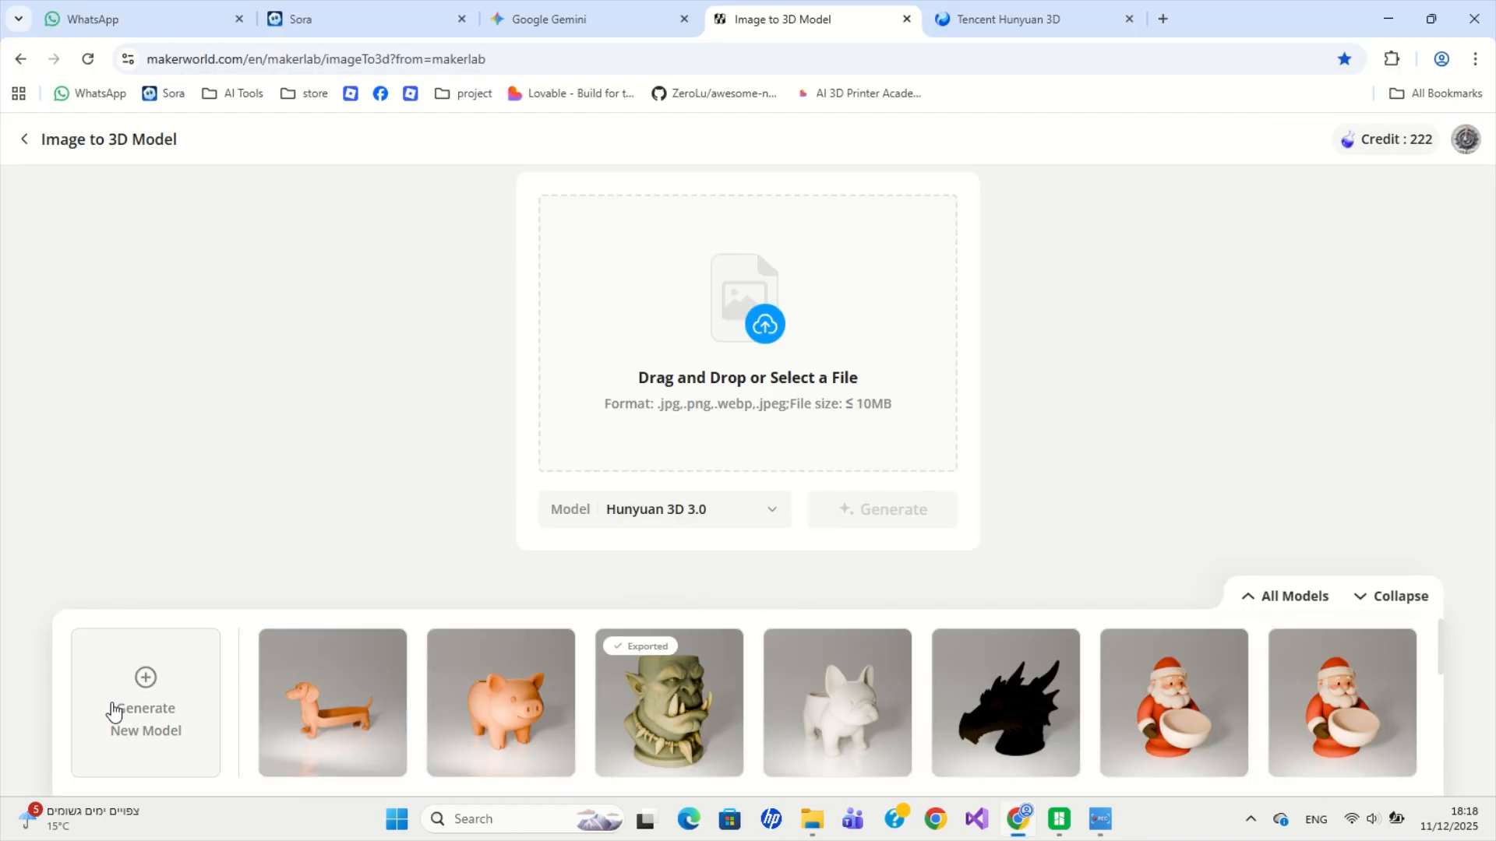
click(811, 420)
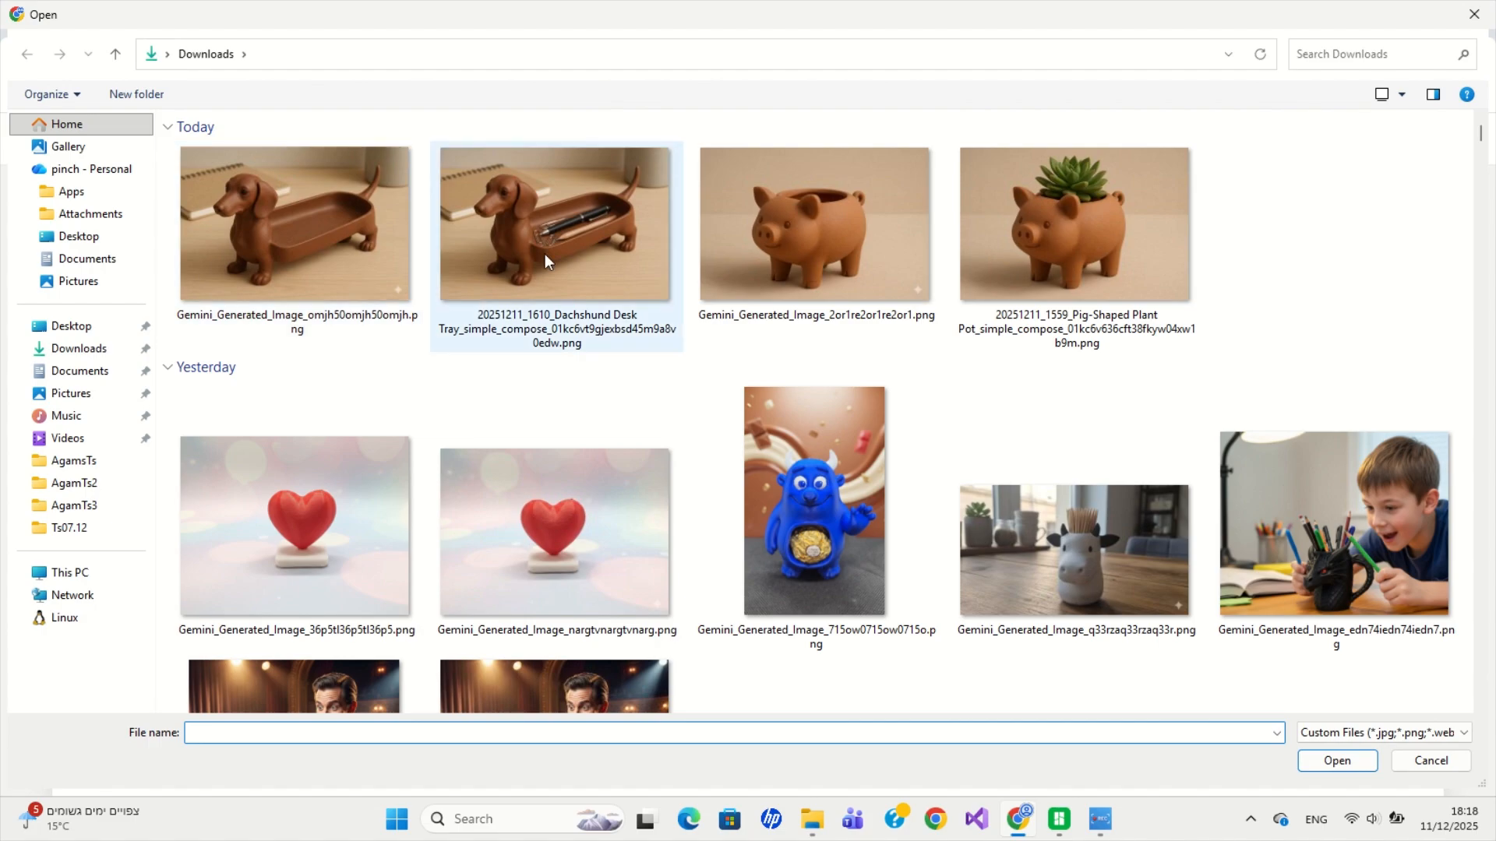
double_click(874, 254)
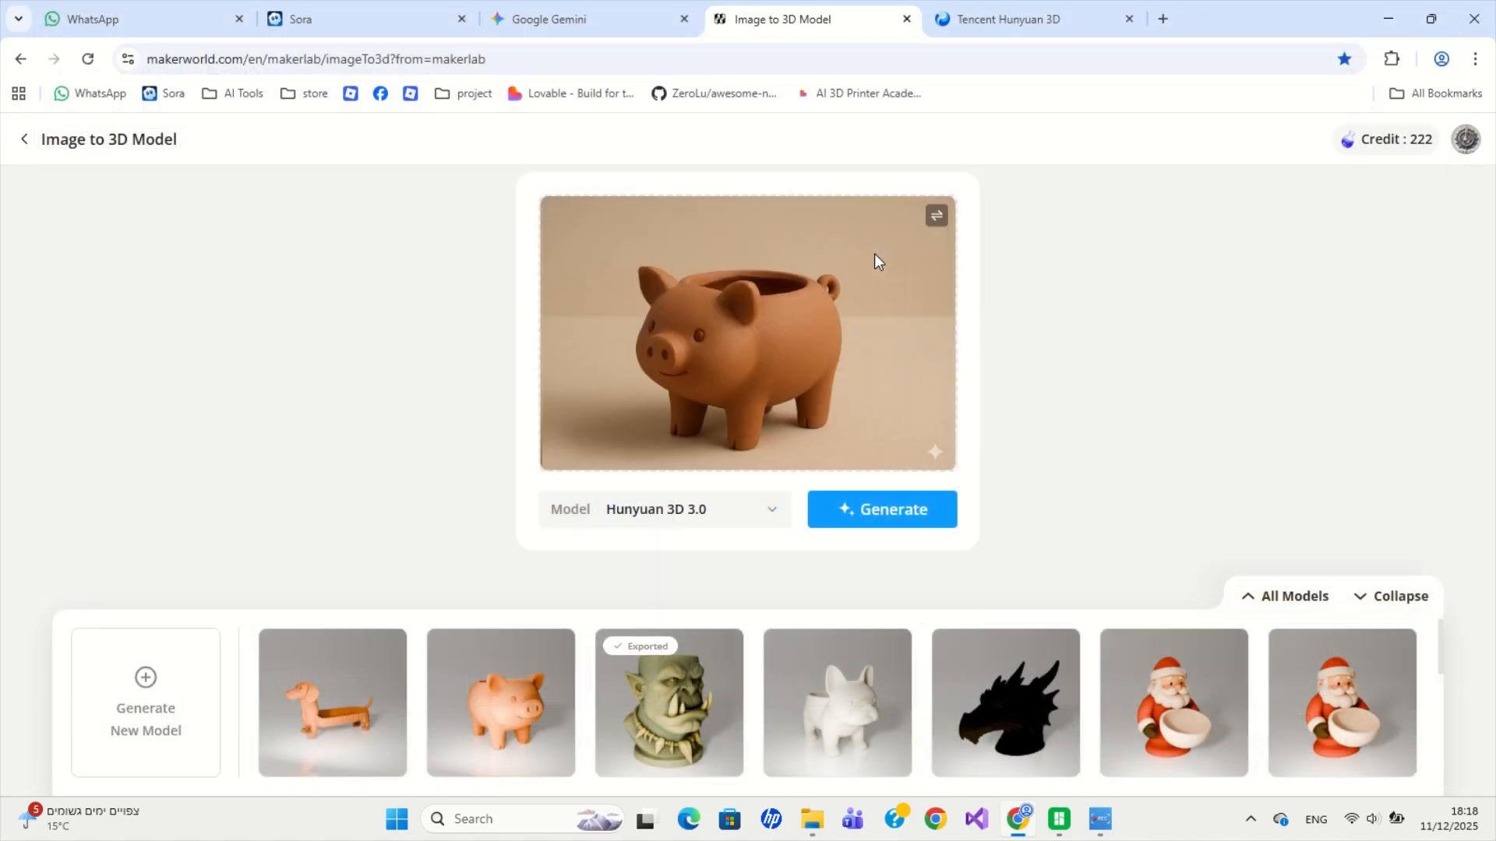
click(874, 518)
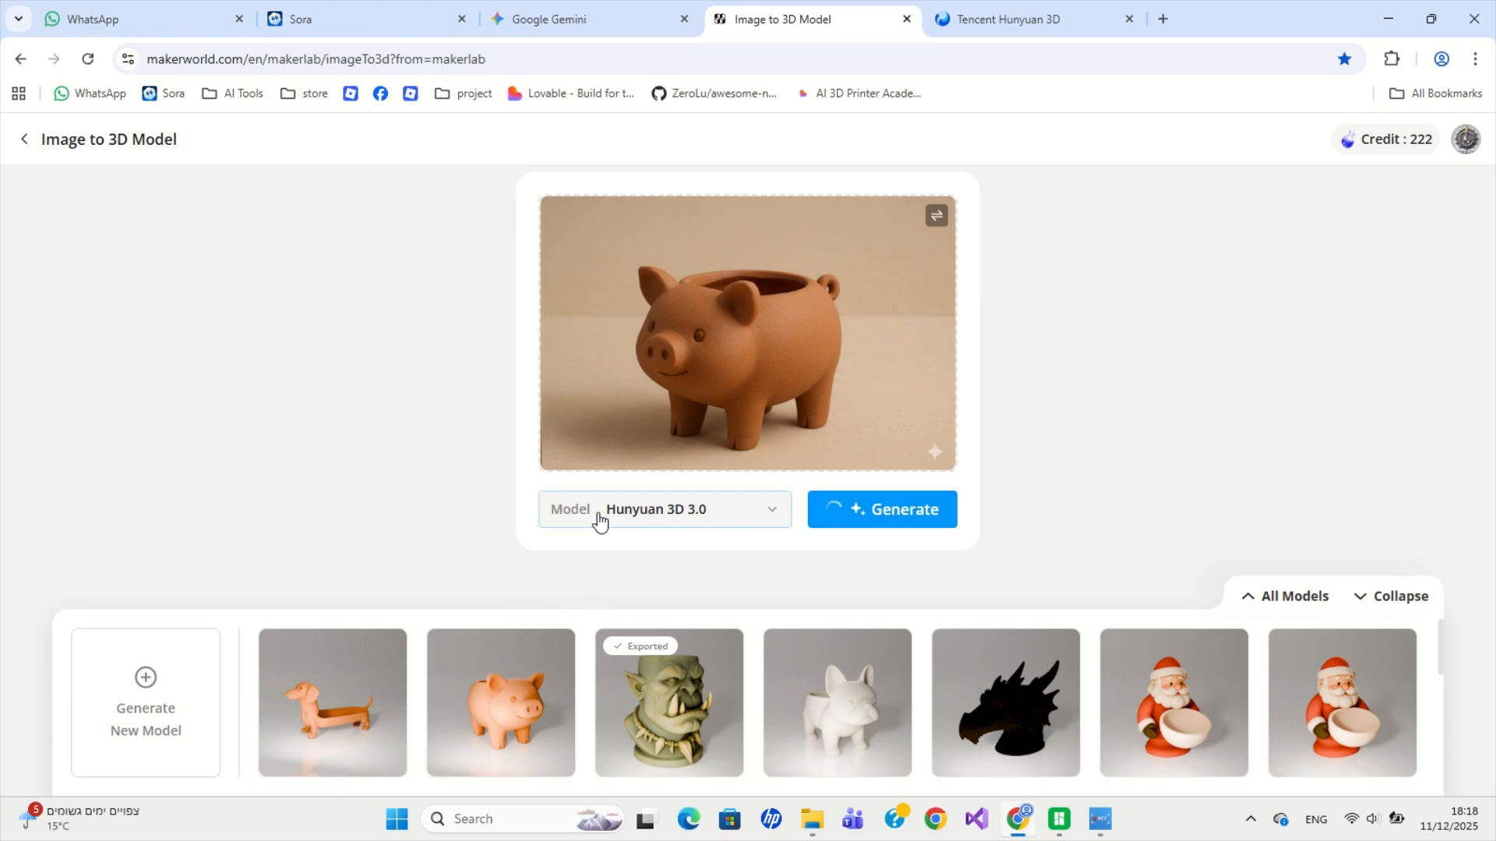
Examine the already generated pig pot model in MakerWorld and in Tencent Hunyuan 3D from several angles
click(653, 723)
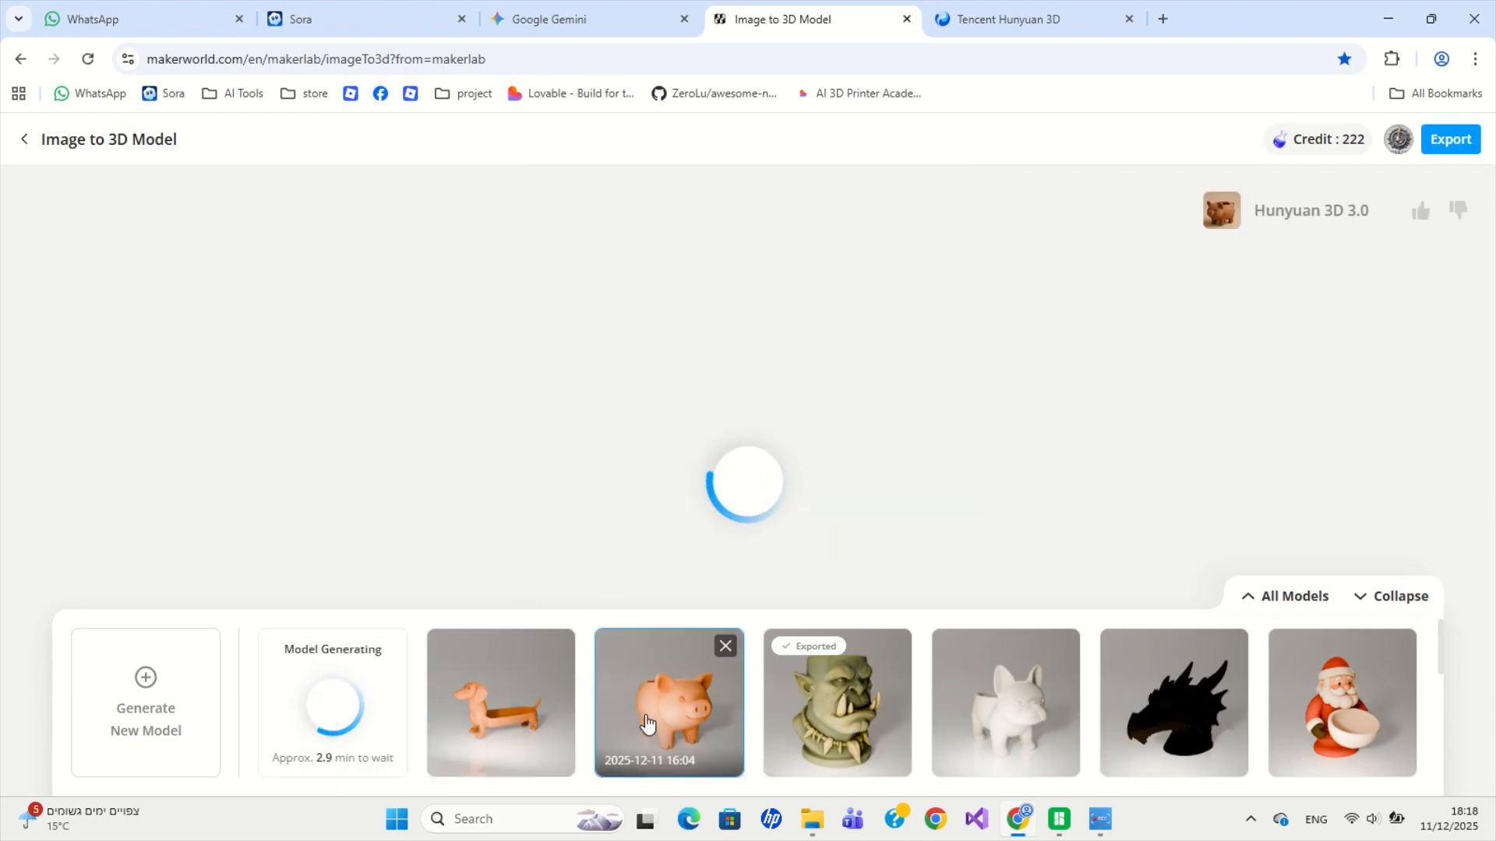
drag(737, 489, 898, 558)
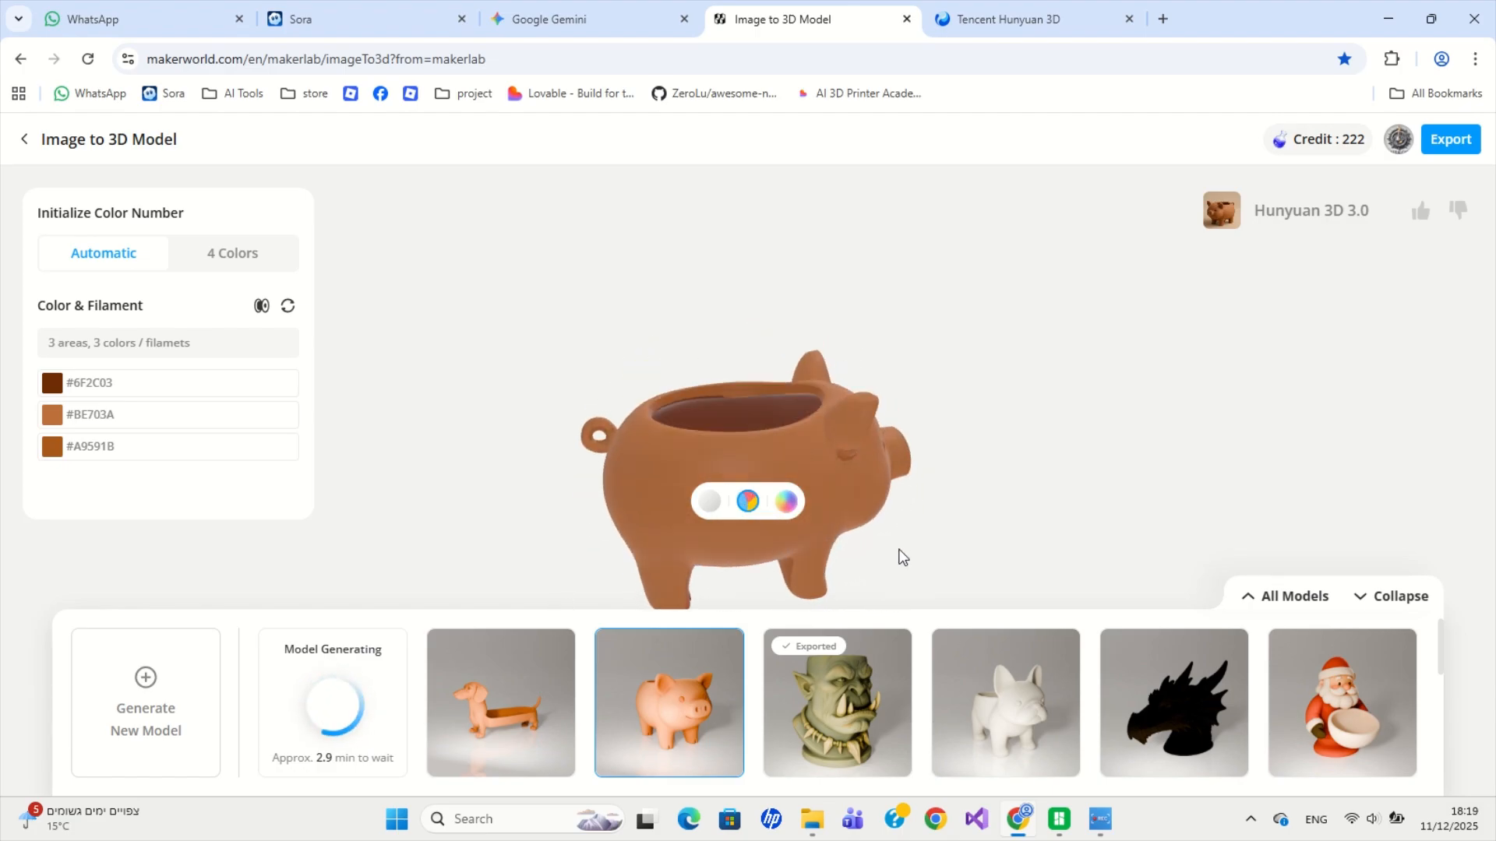
key(ctrl+Tab)
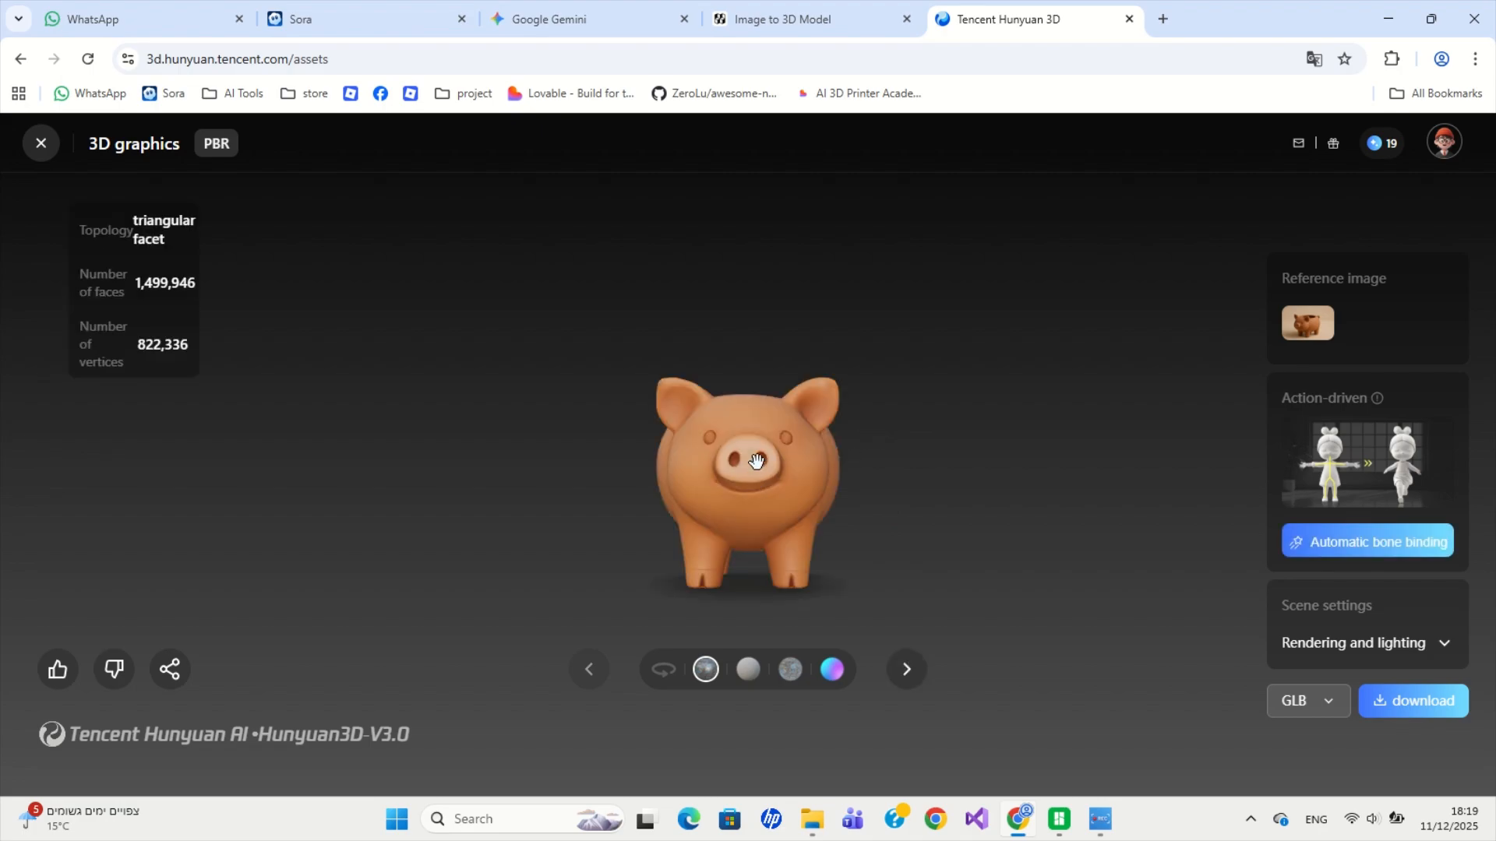
drag(736, 507, 938, 585)
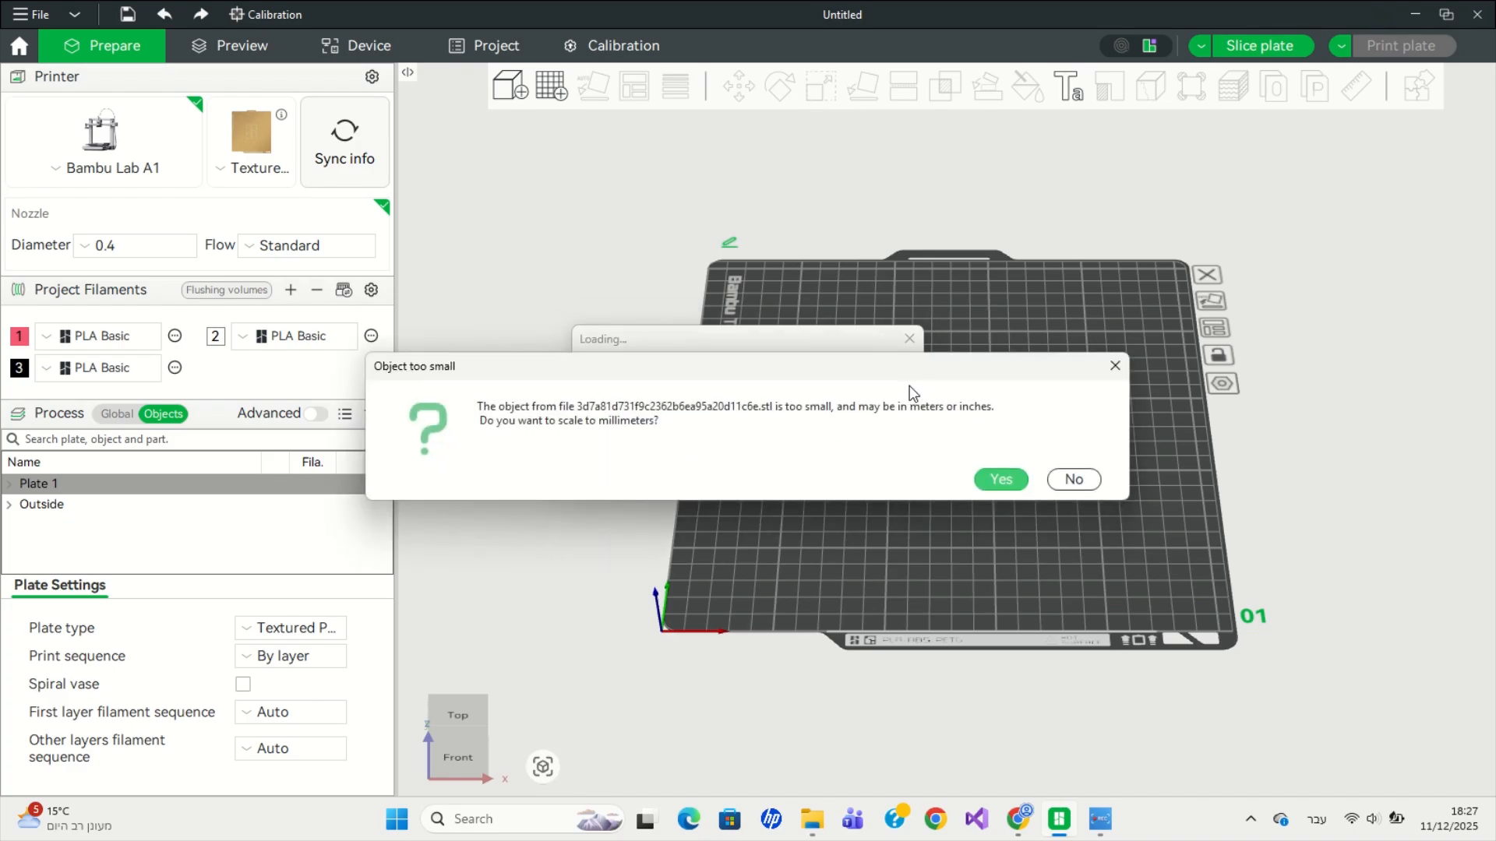
In Bambu Studio, accept converting the imported pig STL to millimetres and scale it uniformly to 300%
click(981, 483)
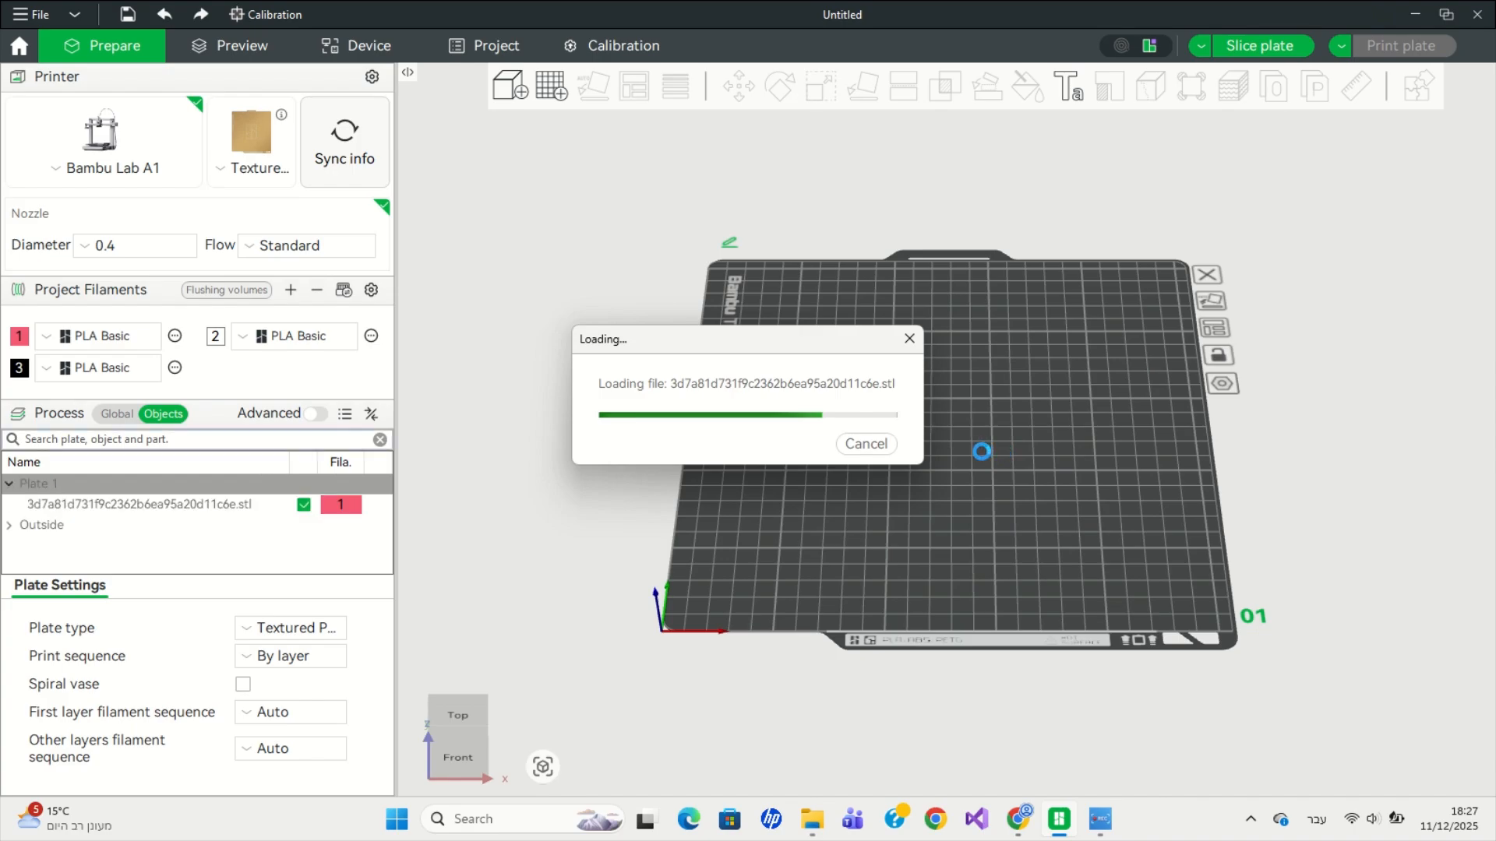
drag(980, 468, 998, 568)
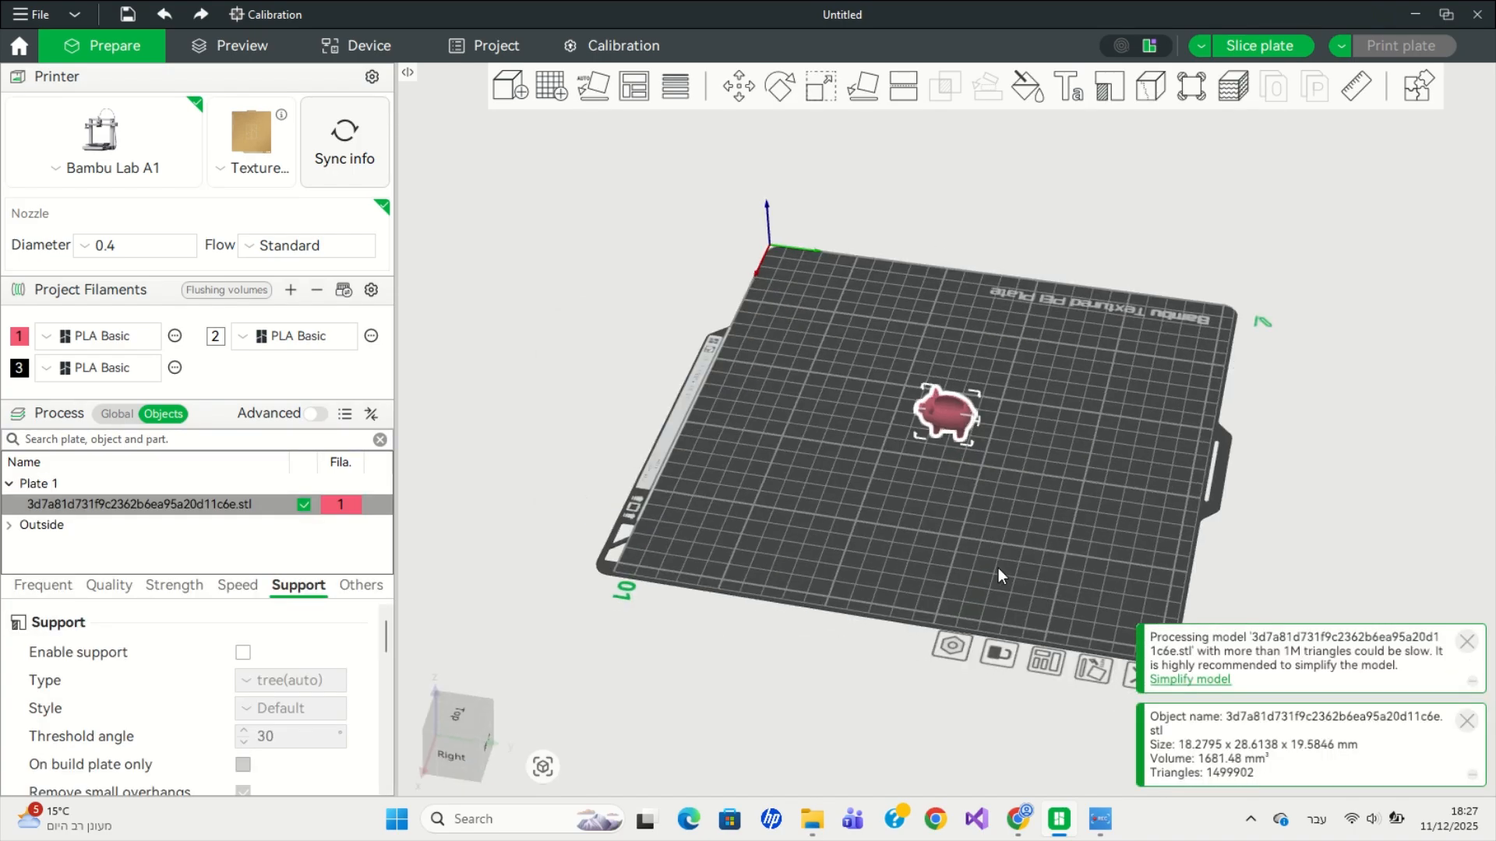
click(821, 85)
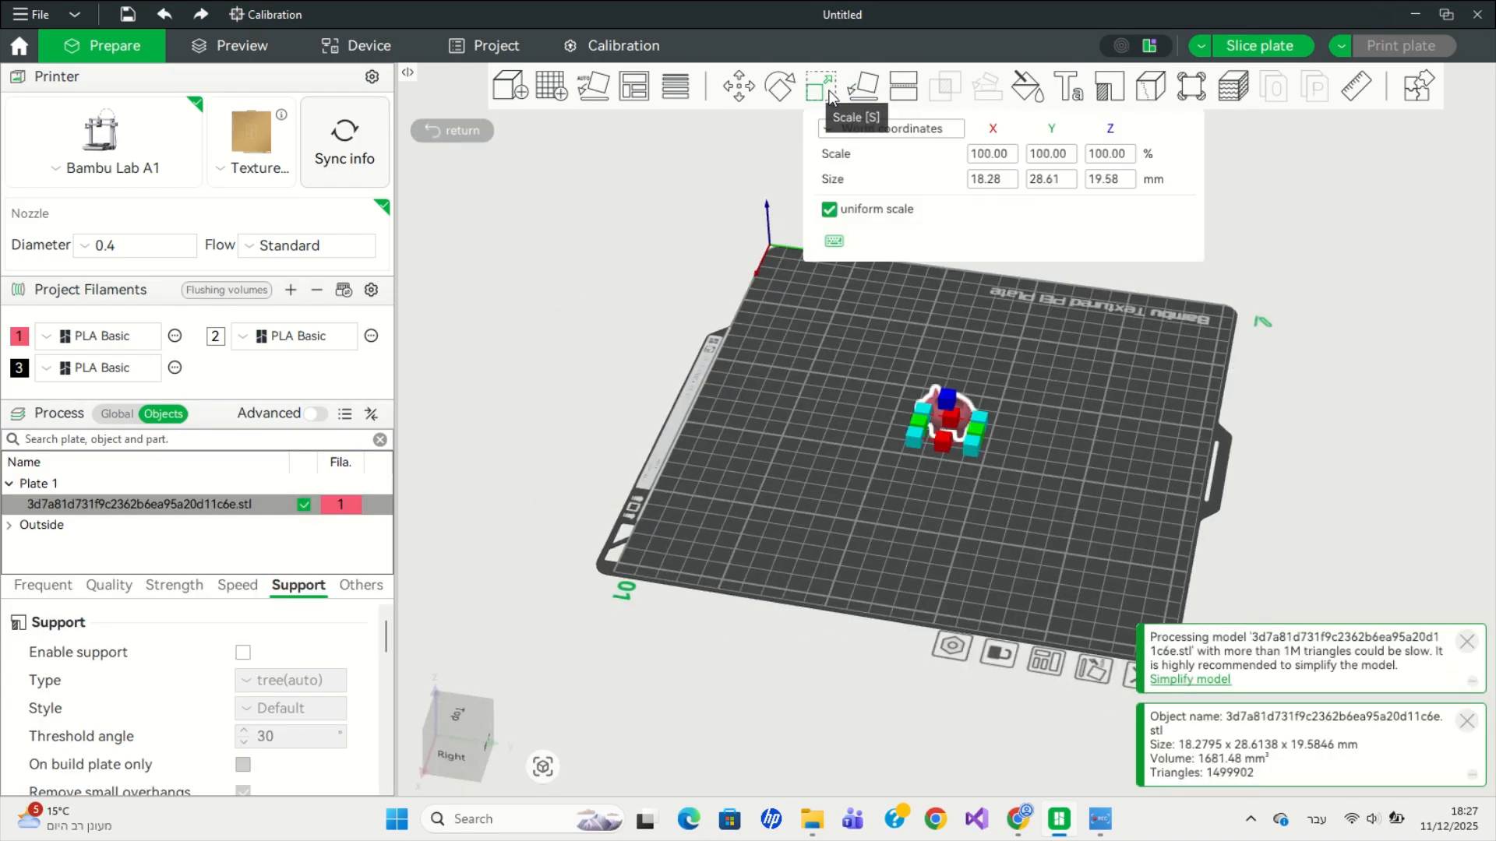
click(1013, 152)
text(300)
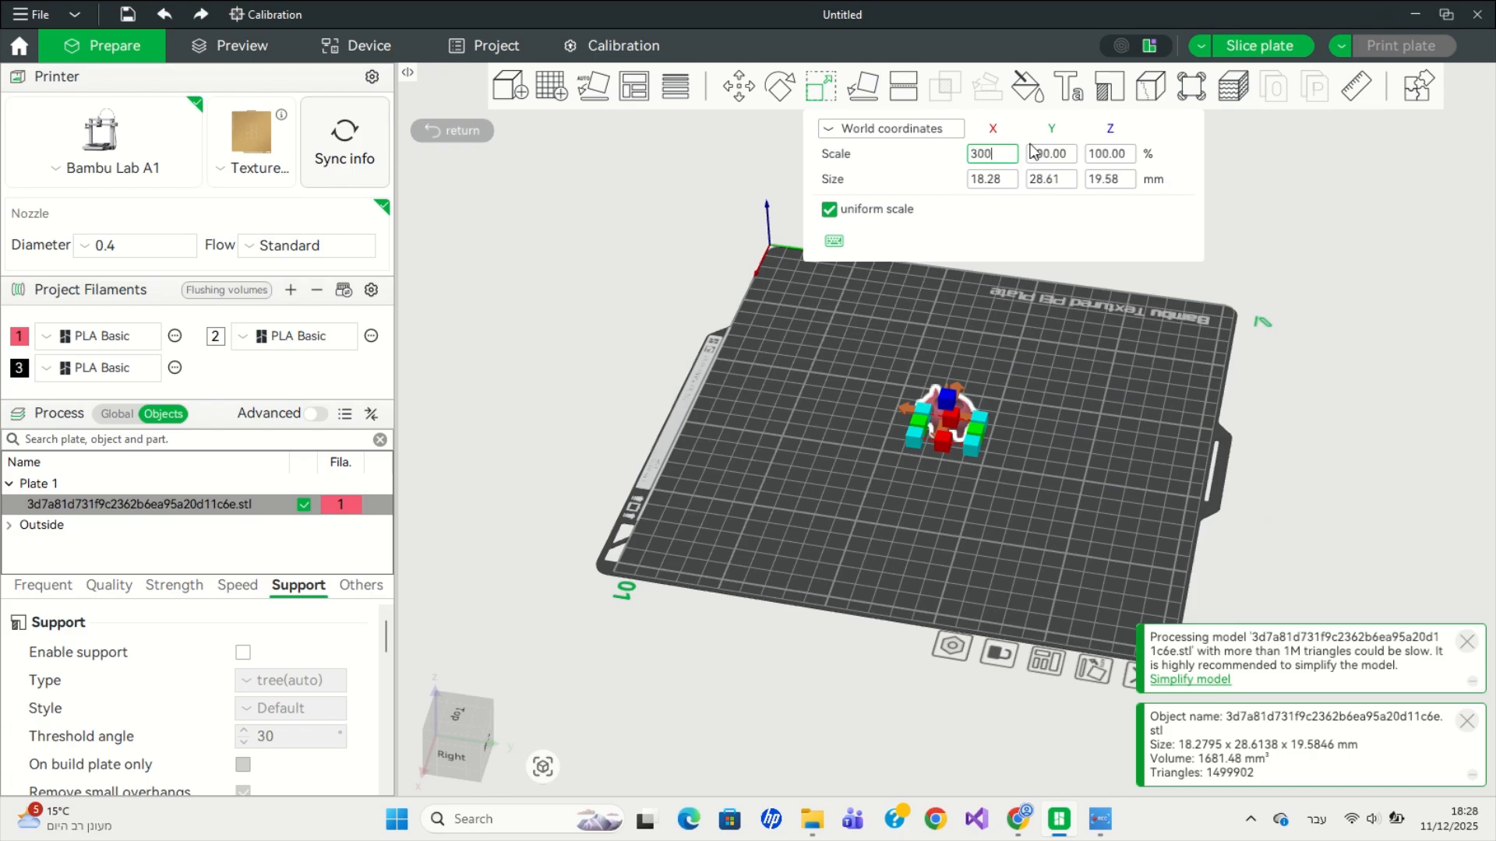
click(1065, 155)
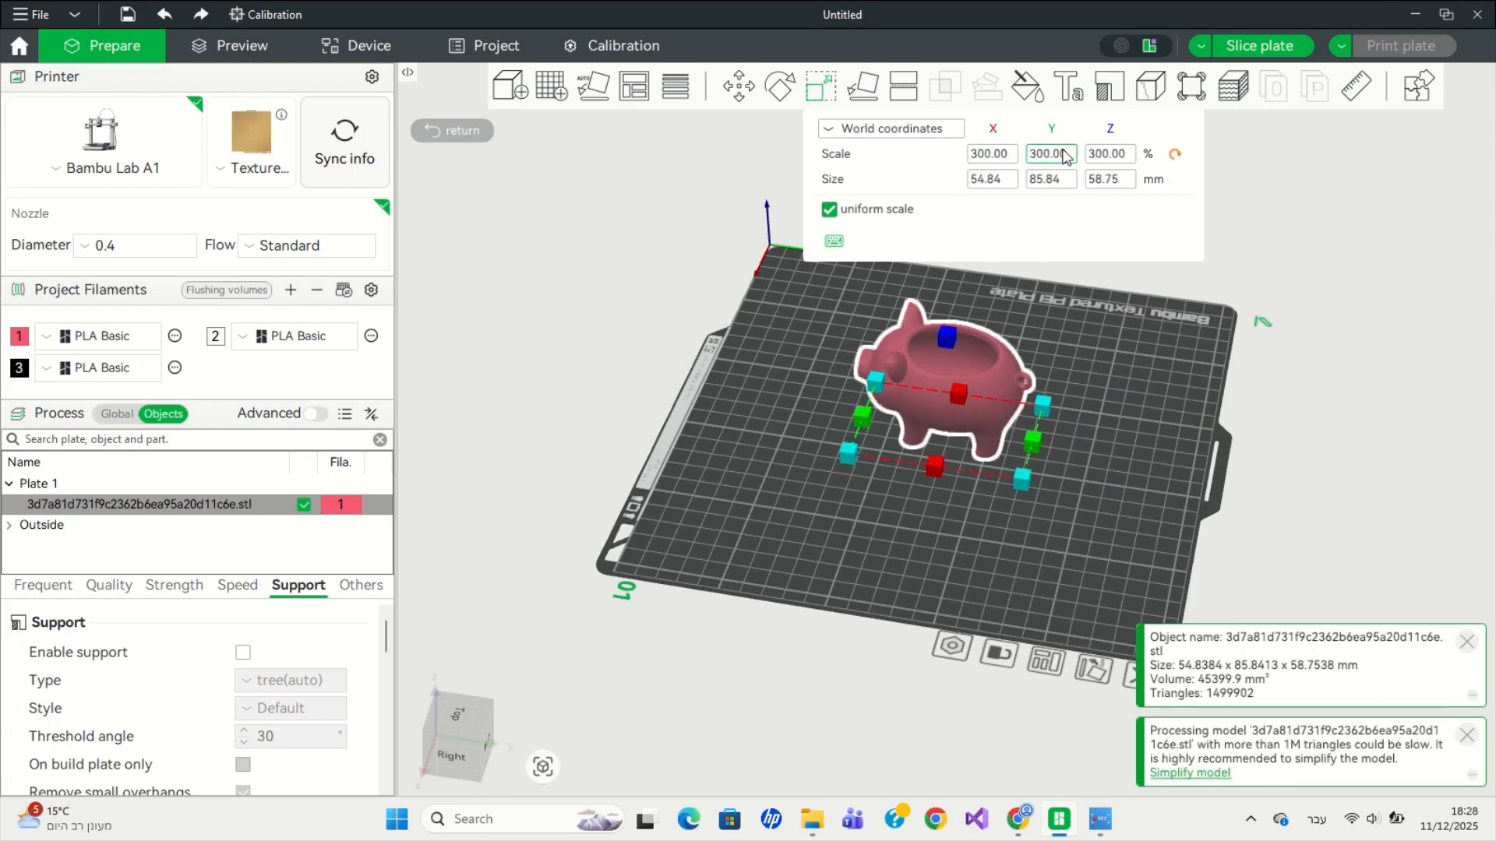
drag(1149, 432, 1144, 431)
click(1170, 433)
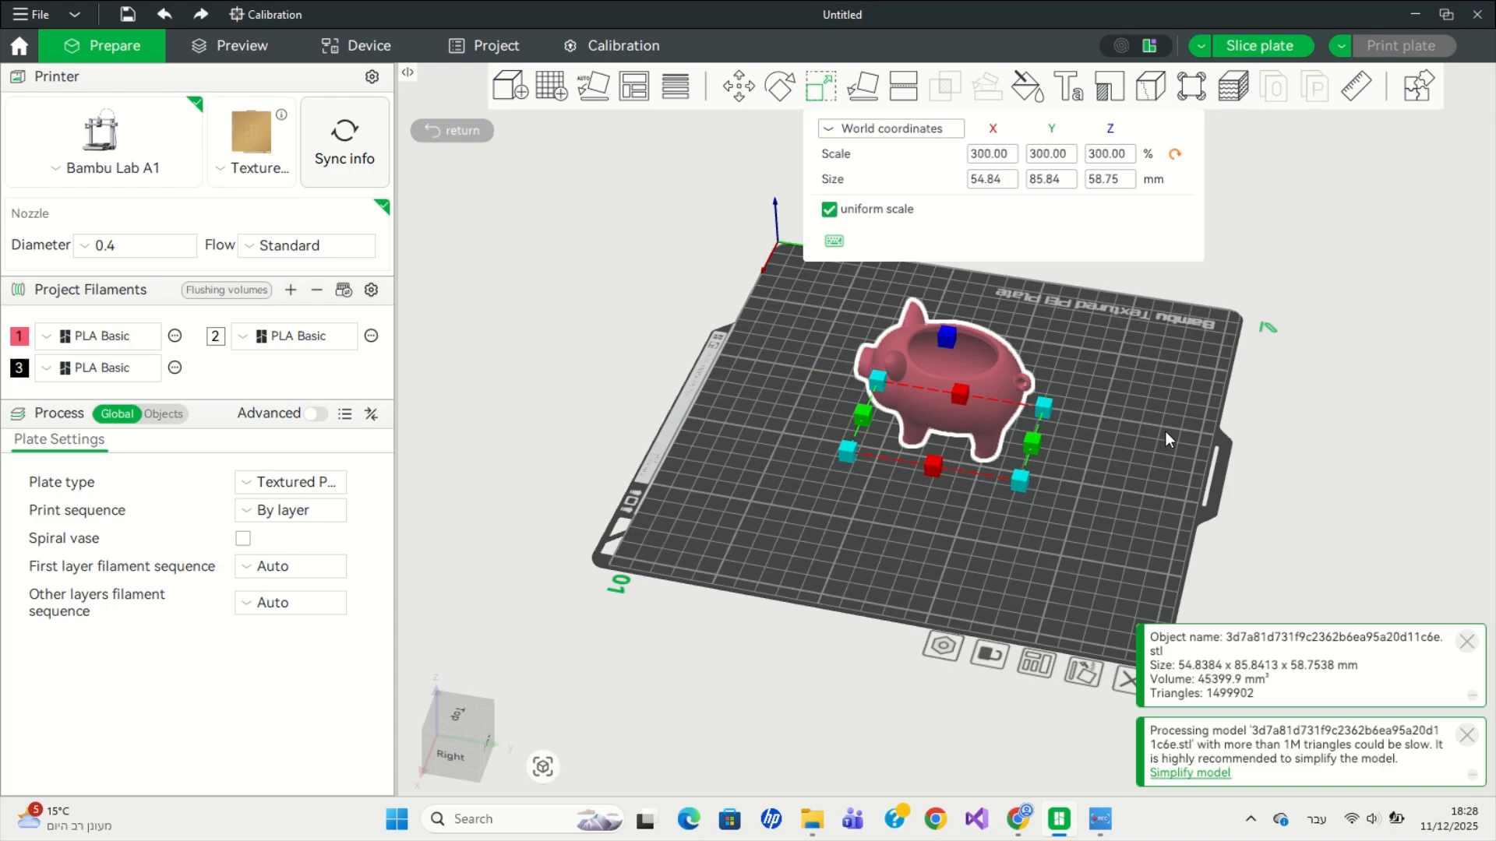
Paint the pig's eyes with black filament 3, using the fill tool with edge detection at a 30° smart fill angle
scroll(1168, 443, up, 4)
drag(1166, 511, 1232, 494)
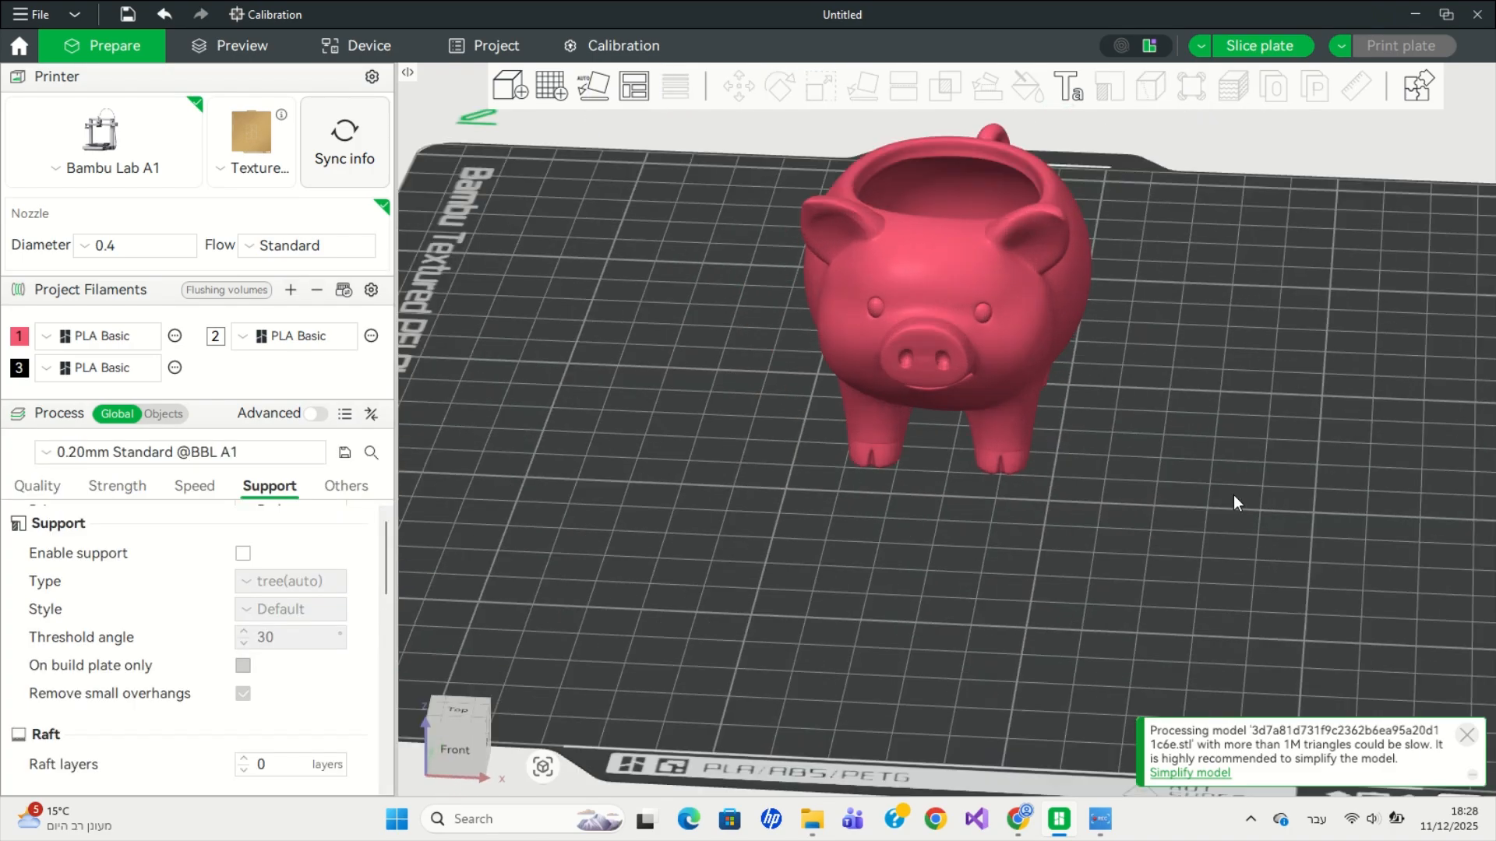
click(942, 196)
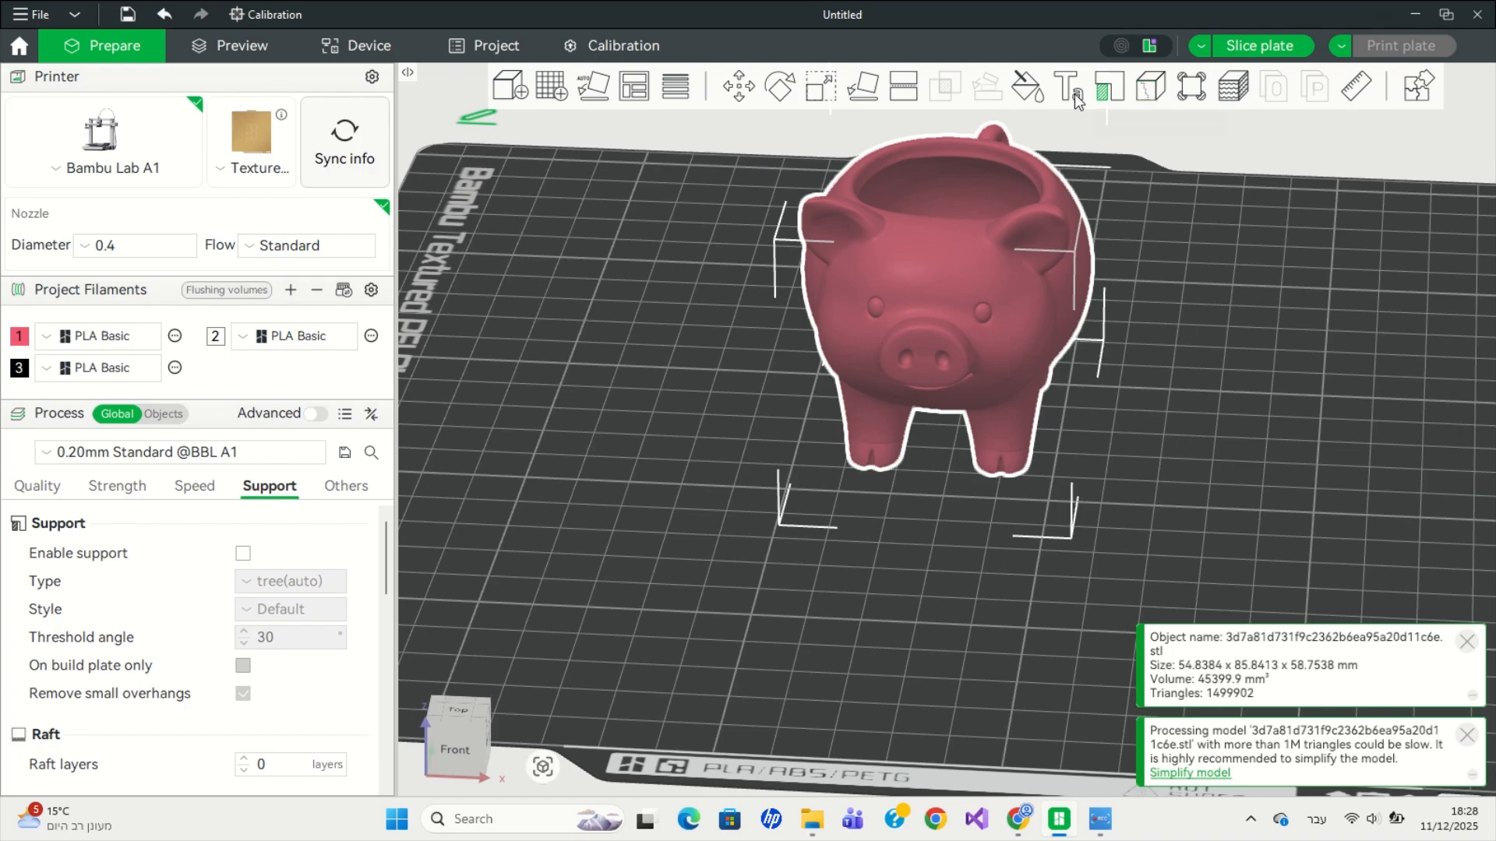
click(1034, 94)
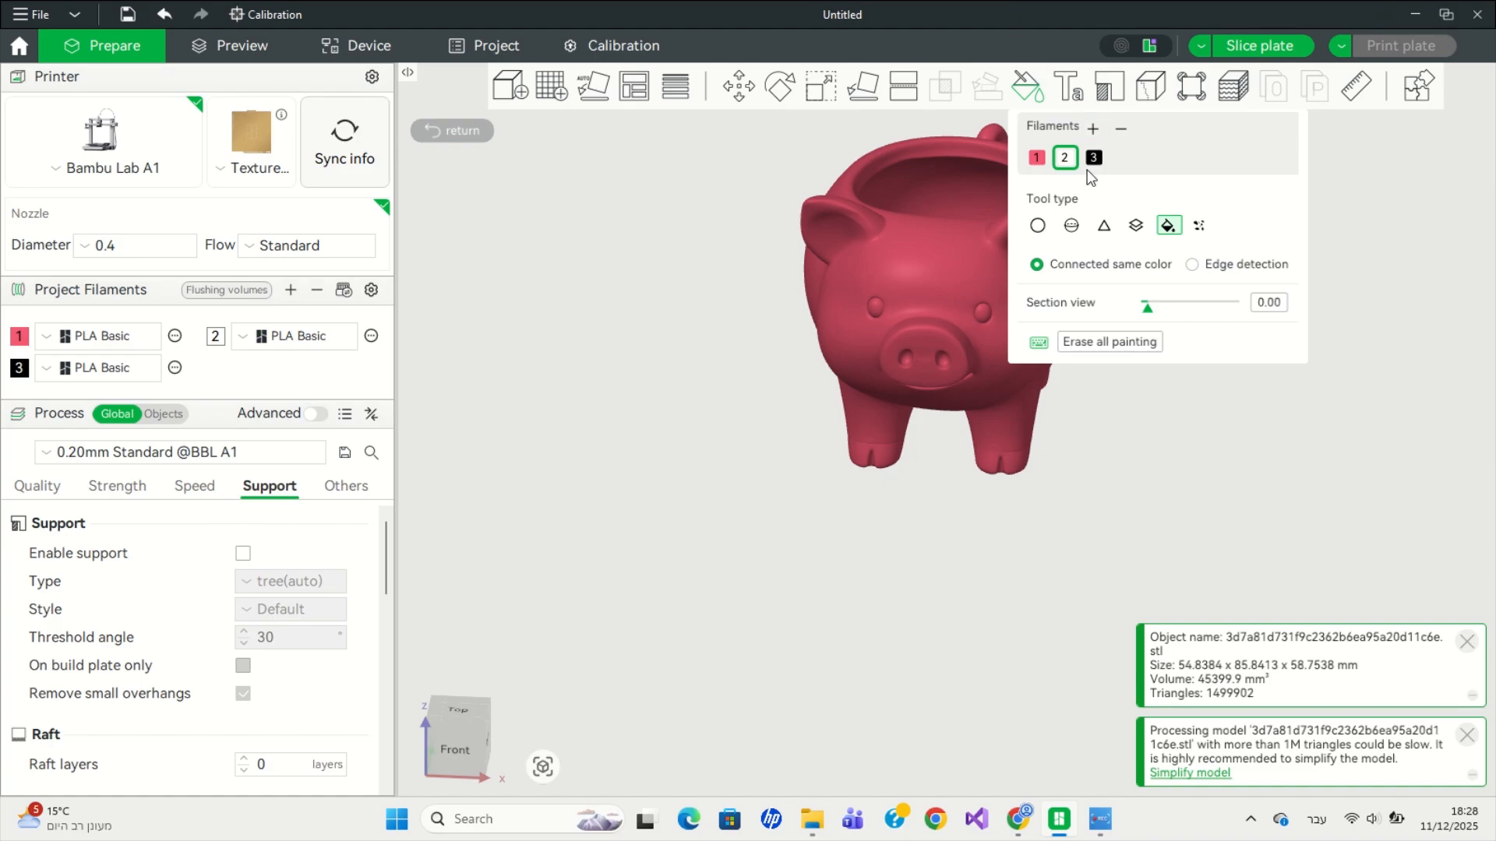
click(1092, 161)
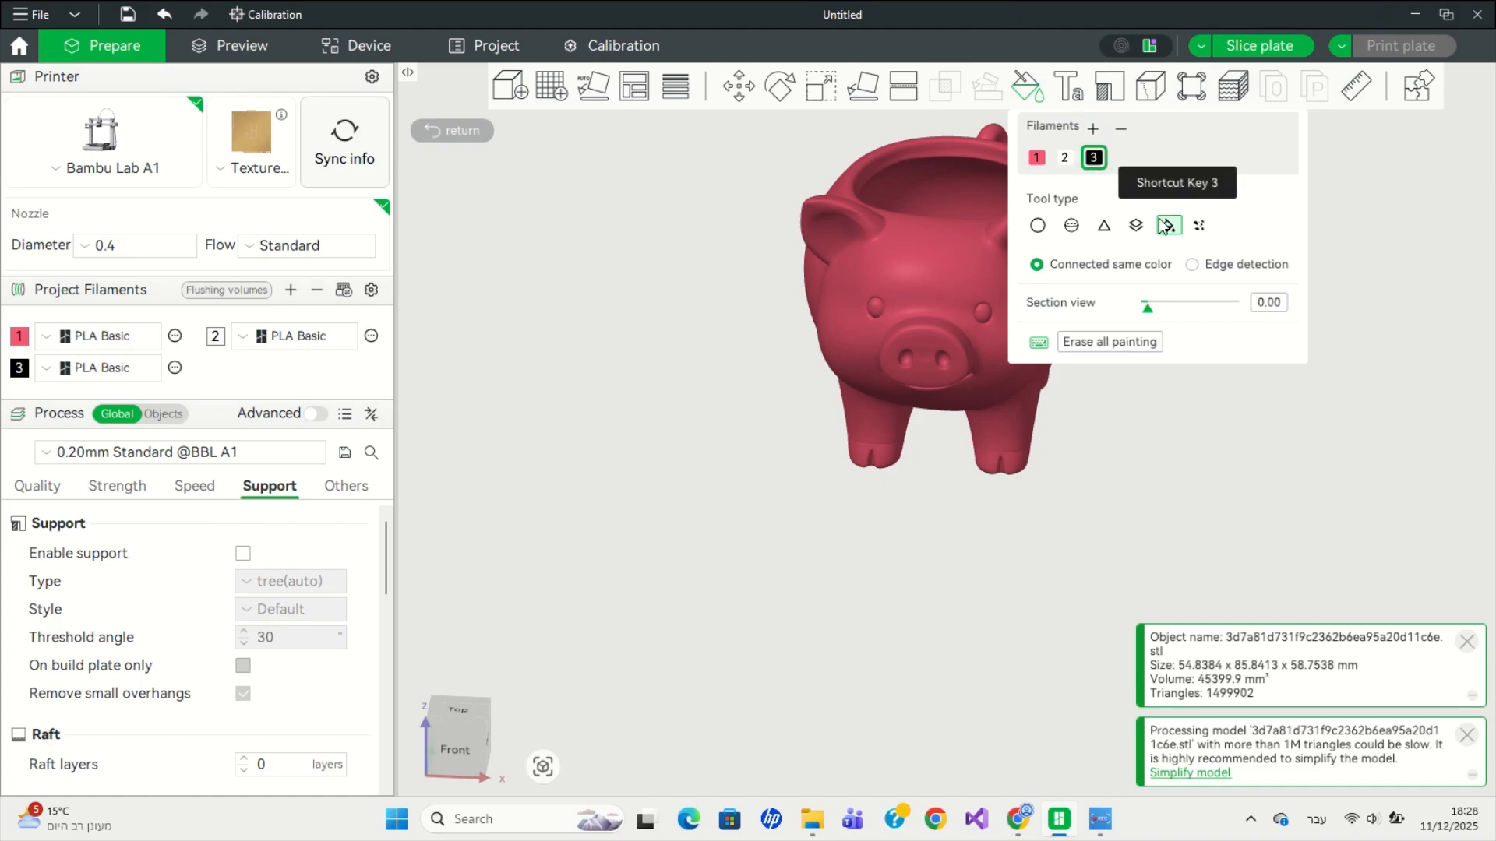
click(1219, 266)
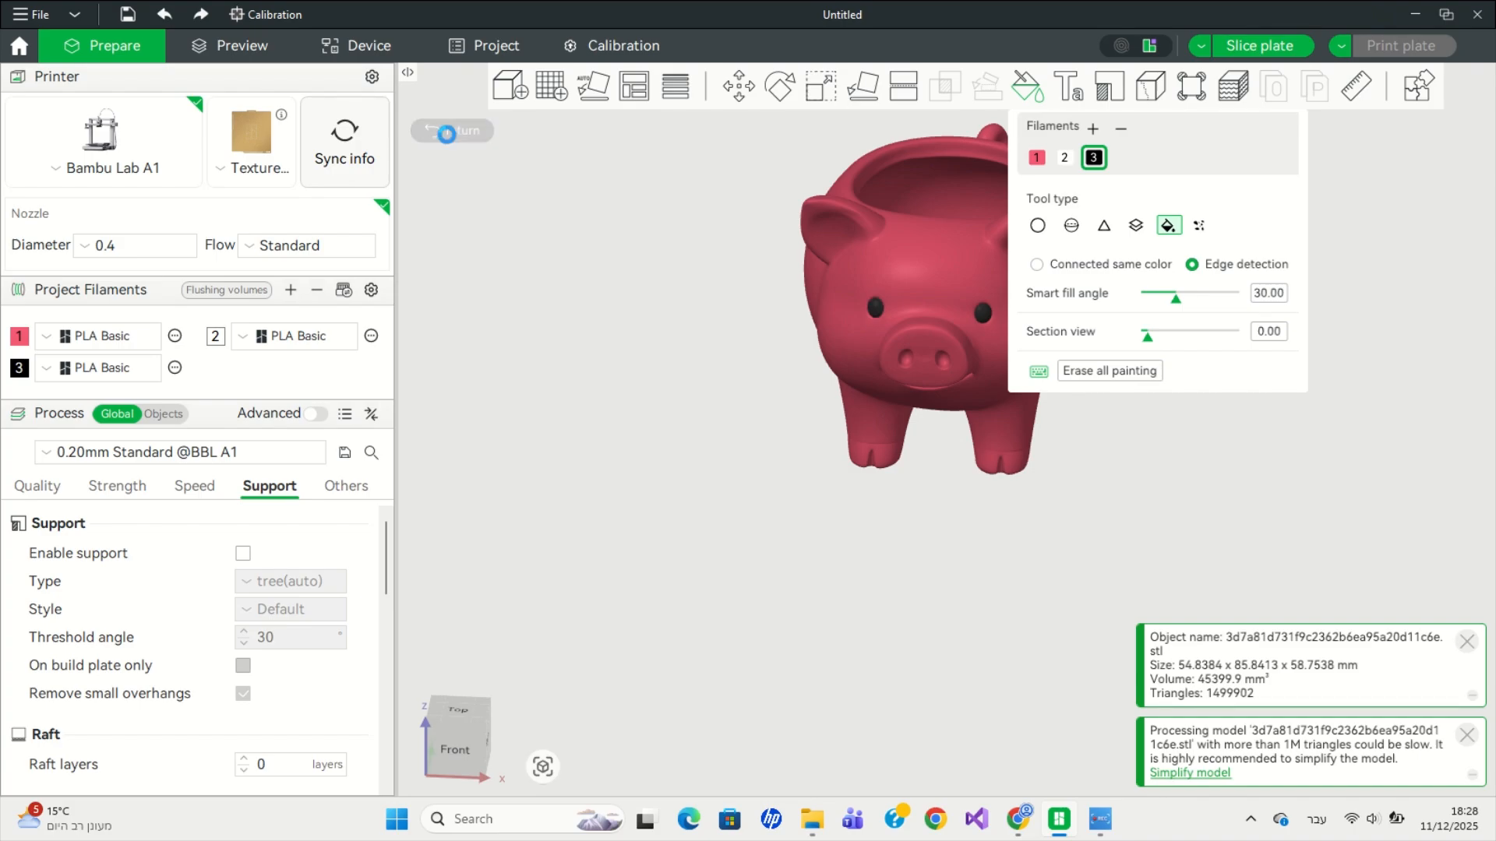
Leave colour painting, deselect the pig and check the painted model on the build plate
click(471, 134)
click(966, 486)
drag(1040, 506, 992, 545)
scroll(983, 502, down, 5)
scroll(1007, 539, up, 5)
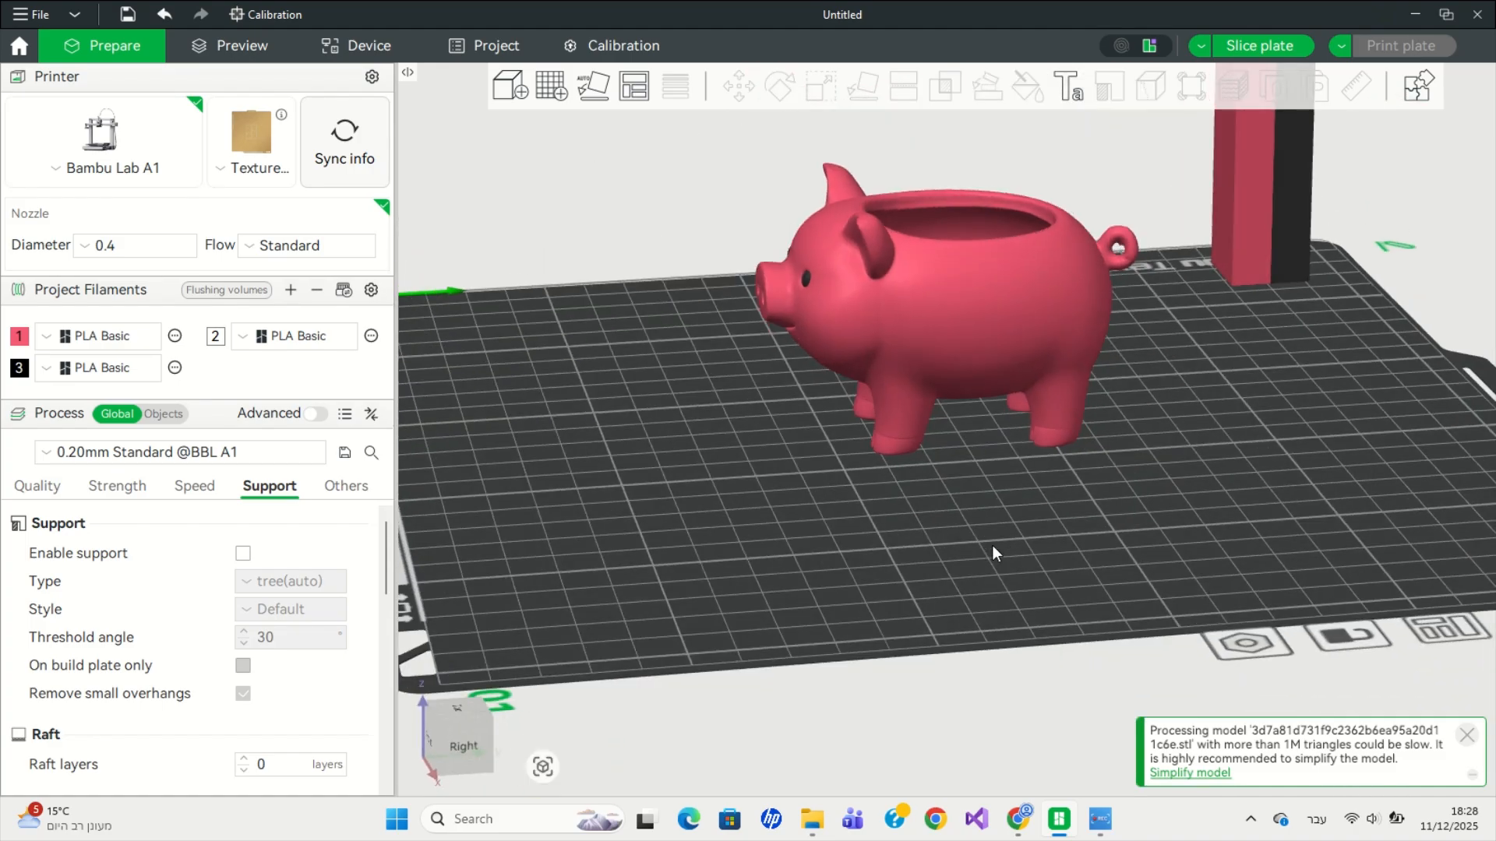
Enable support generation for the pig model in its object-specific process settings
click(965, 320)
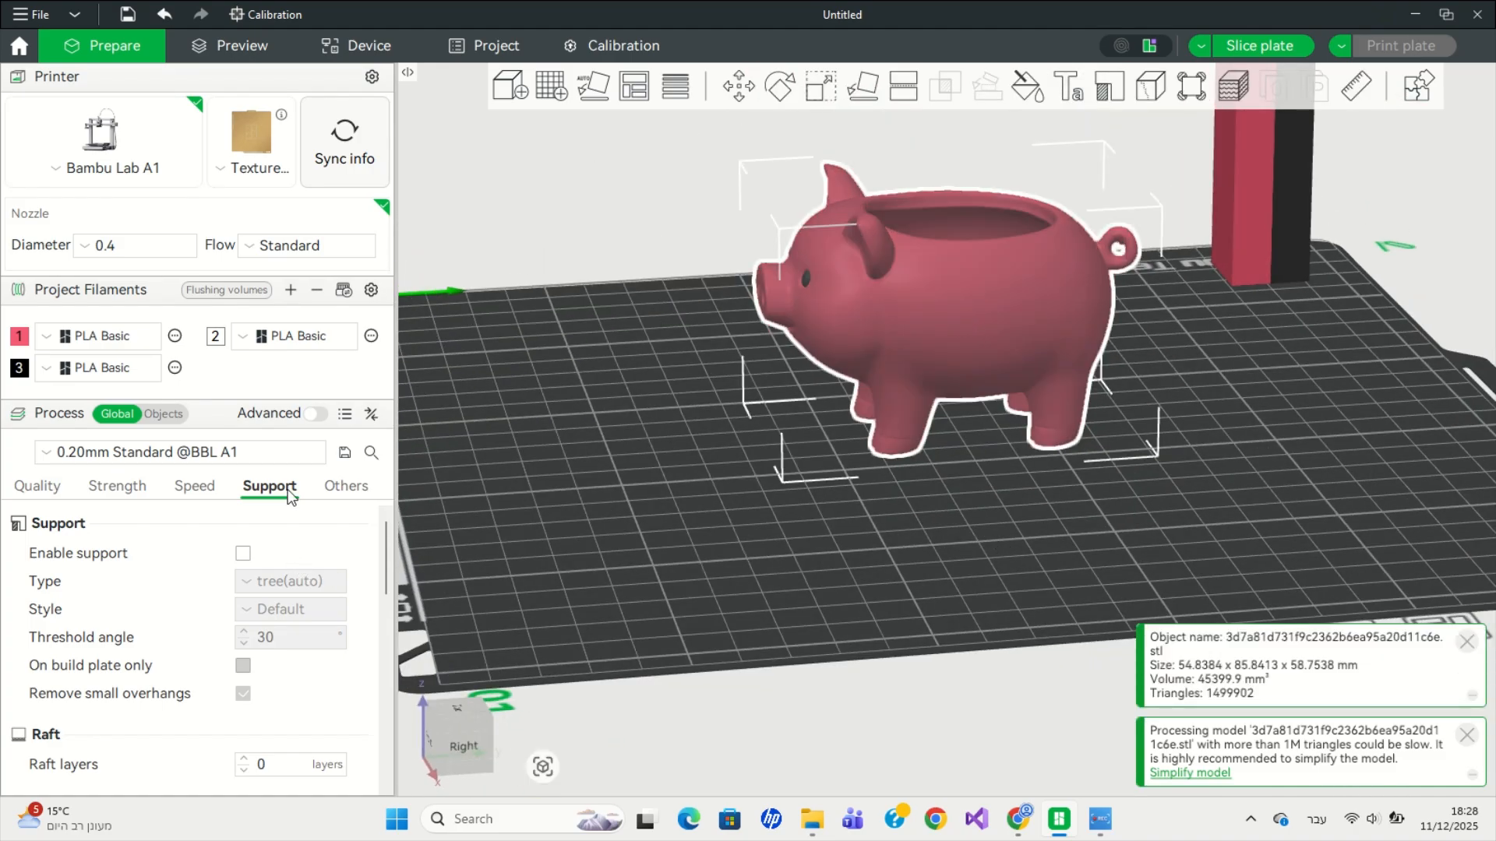
click(180, 414)
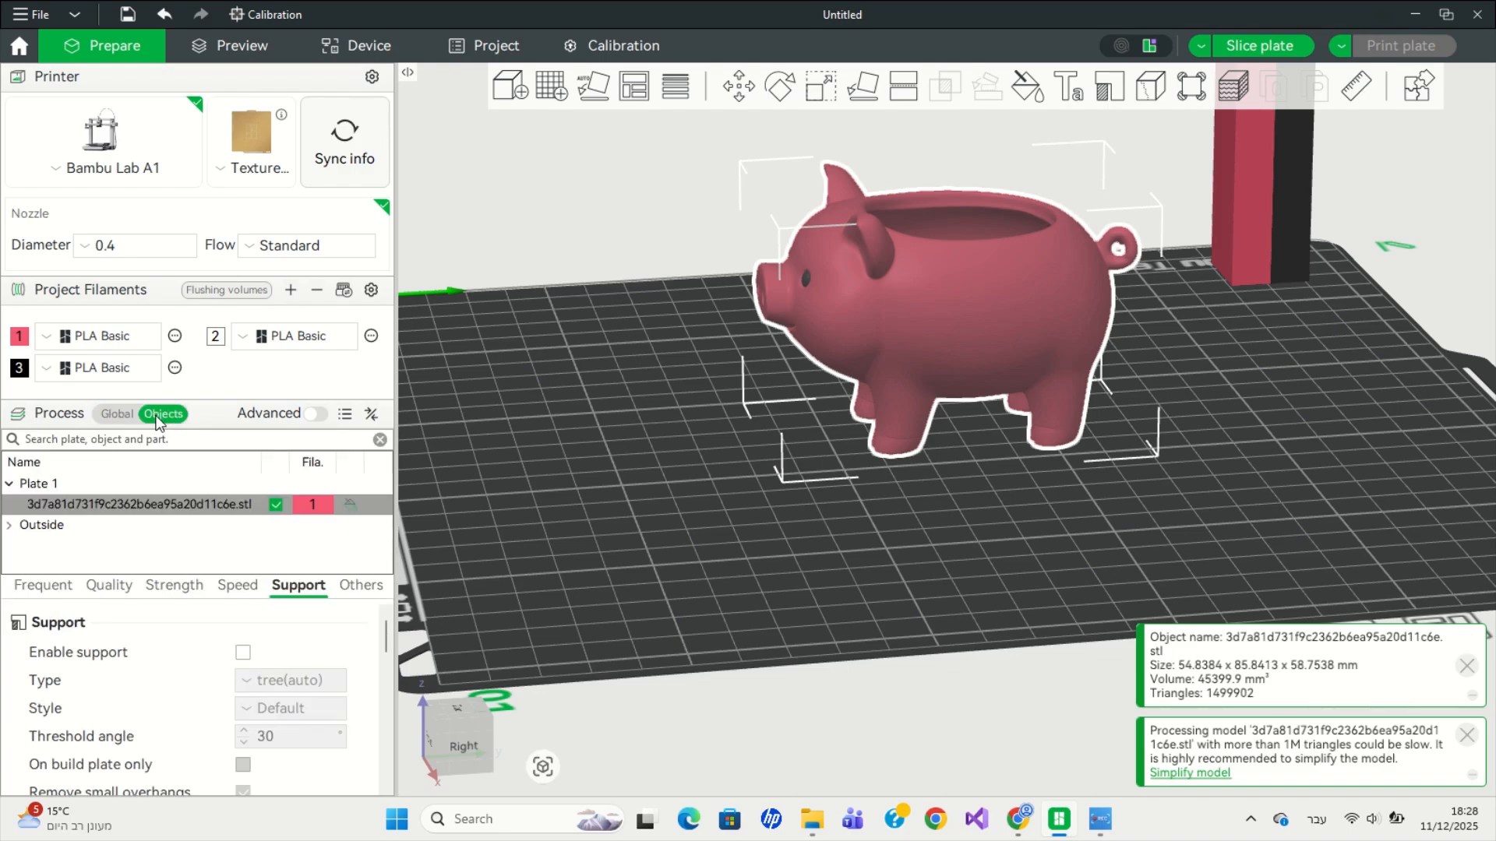
click(180, 415)
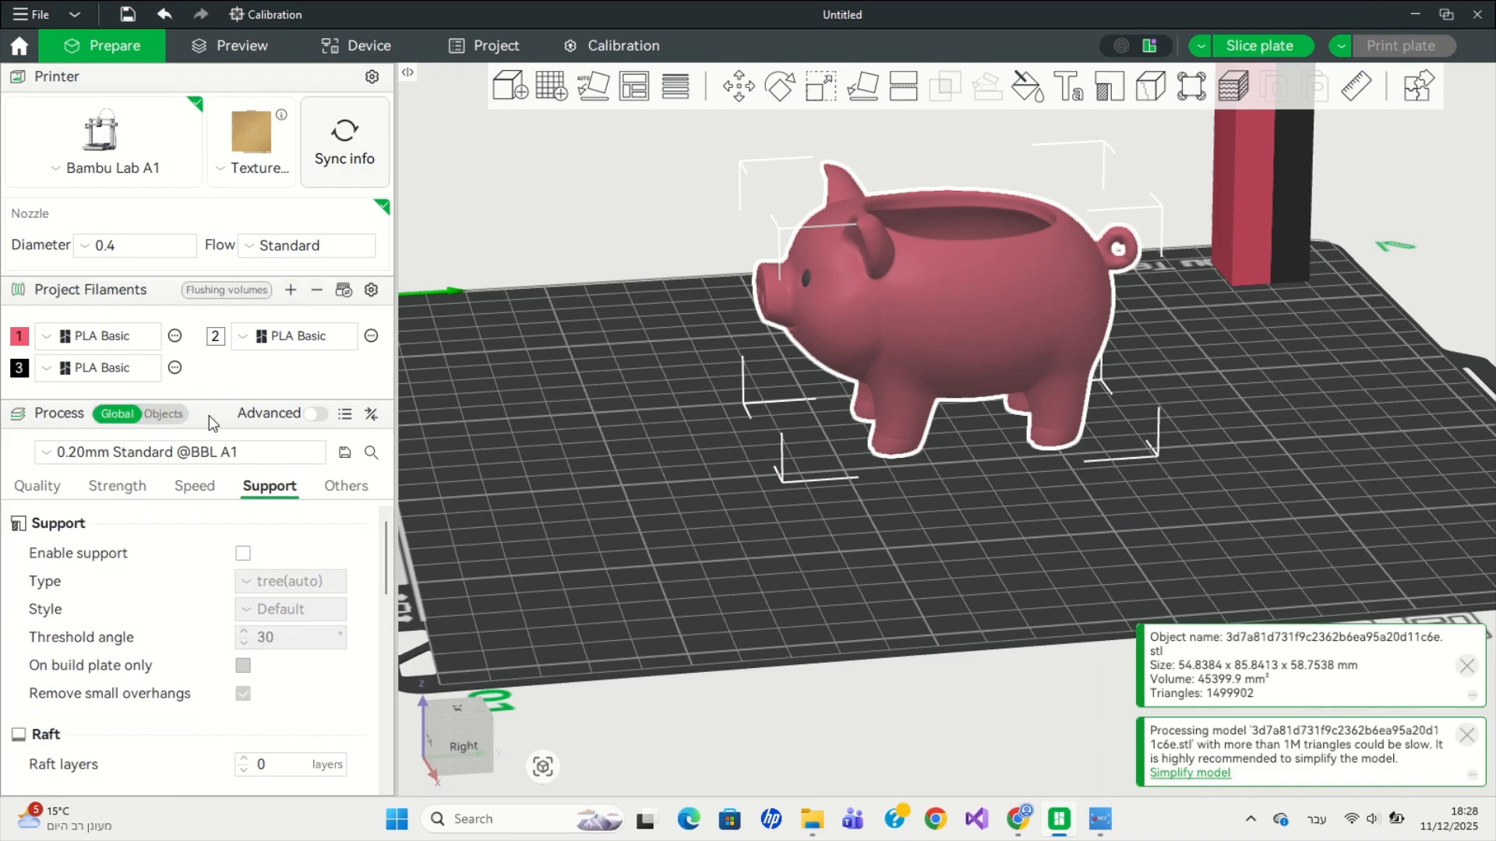
click(165, 415)
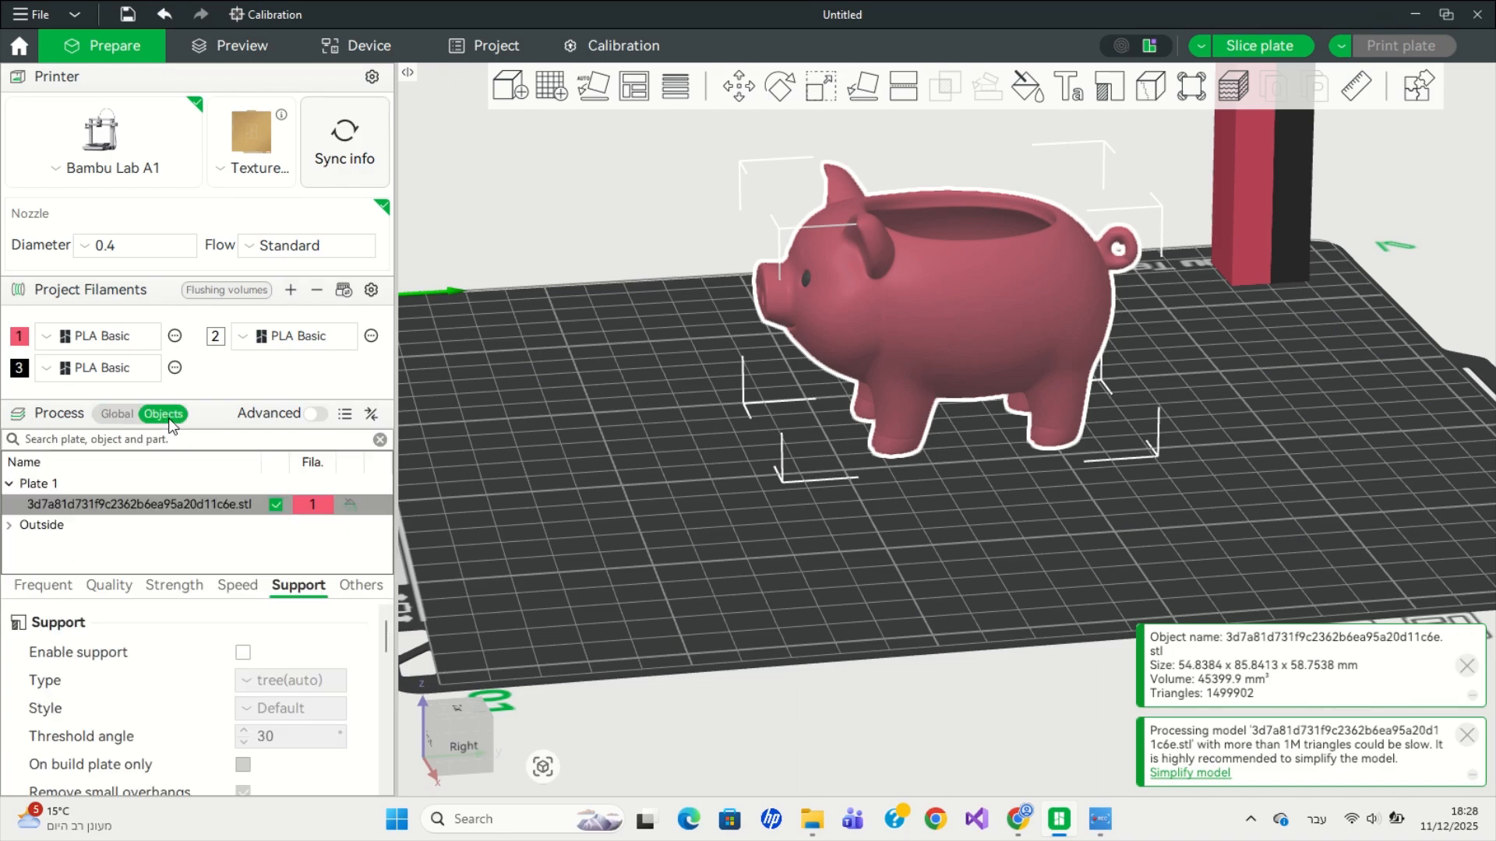
scroll(245, 658, down, 1)
click(243, 634)
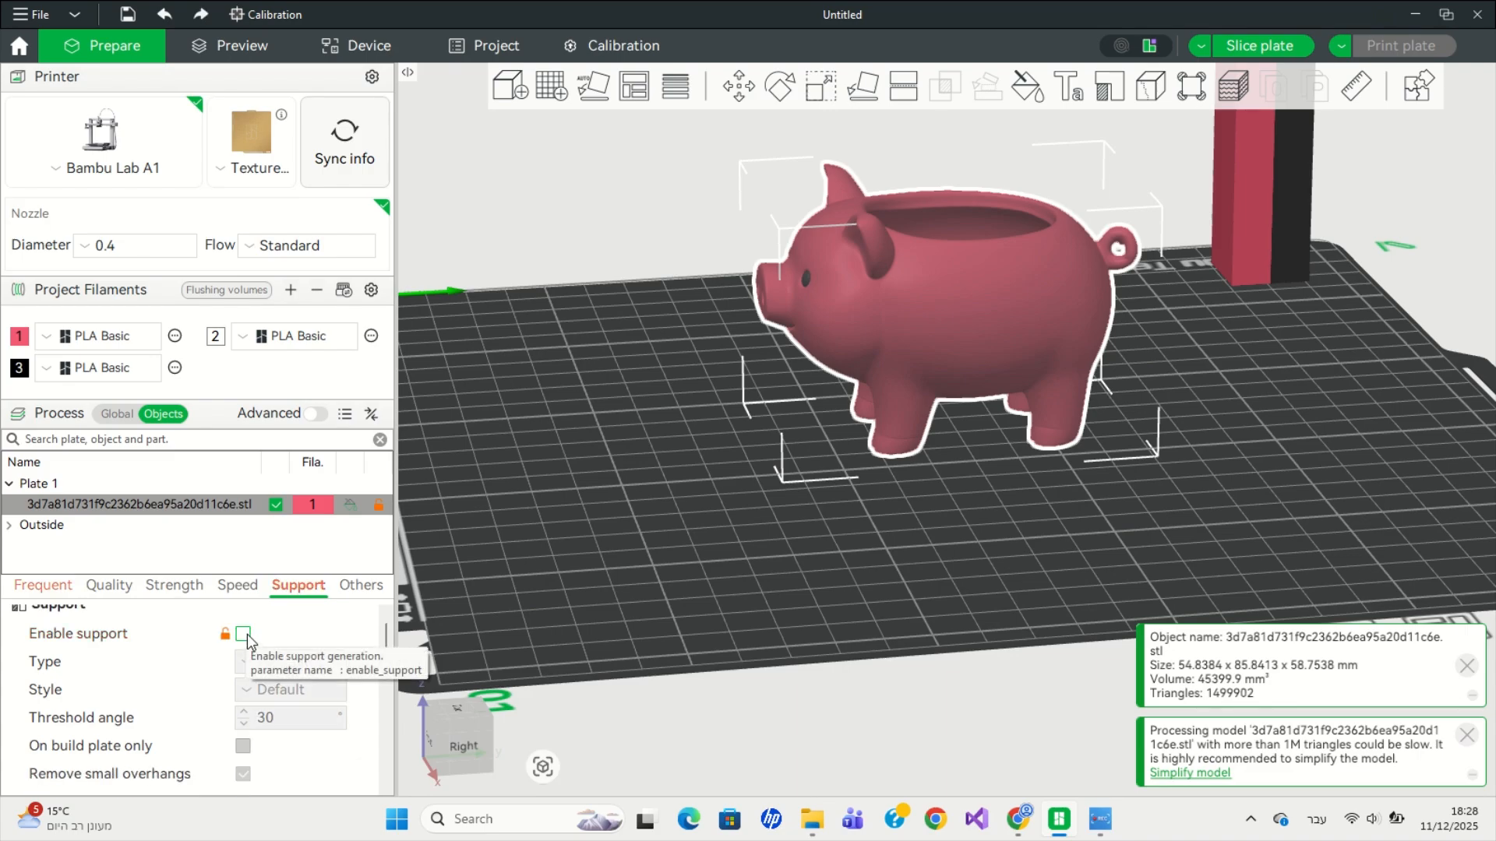
click(273, 690)
click(316, 771)
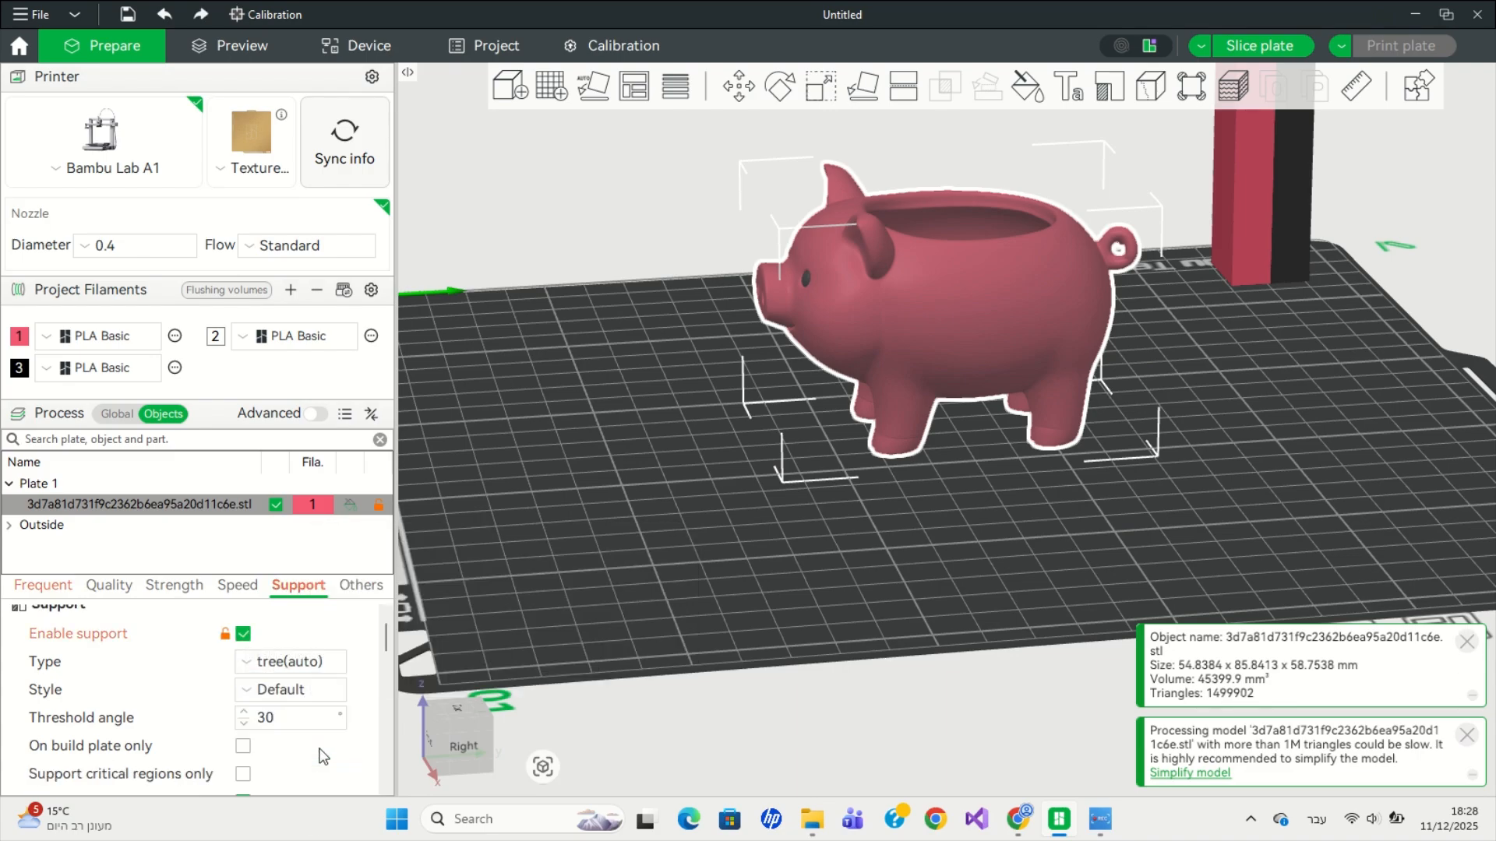
Set the pig's brim type to Outer brim only
click(361, 585)
click(267, 634)
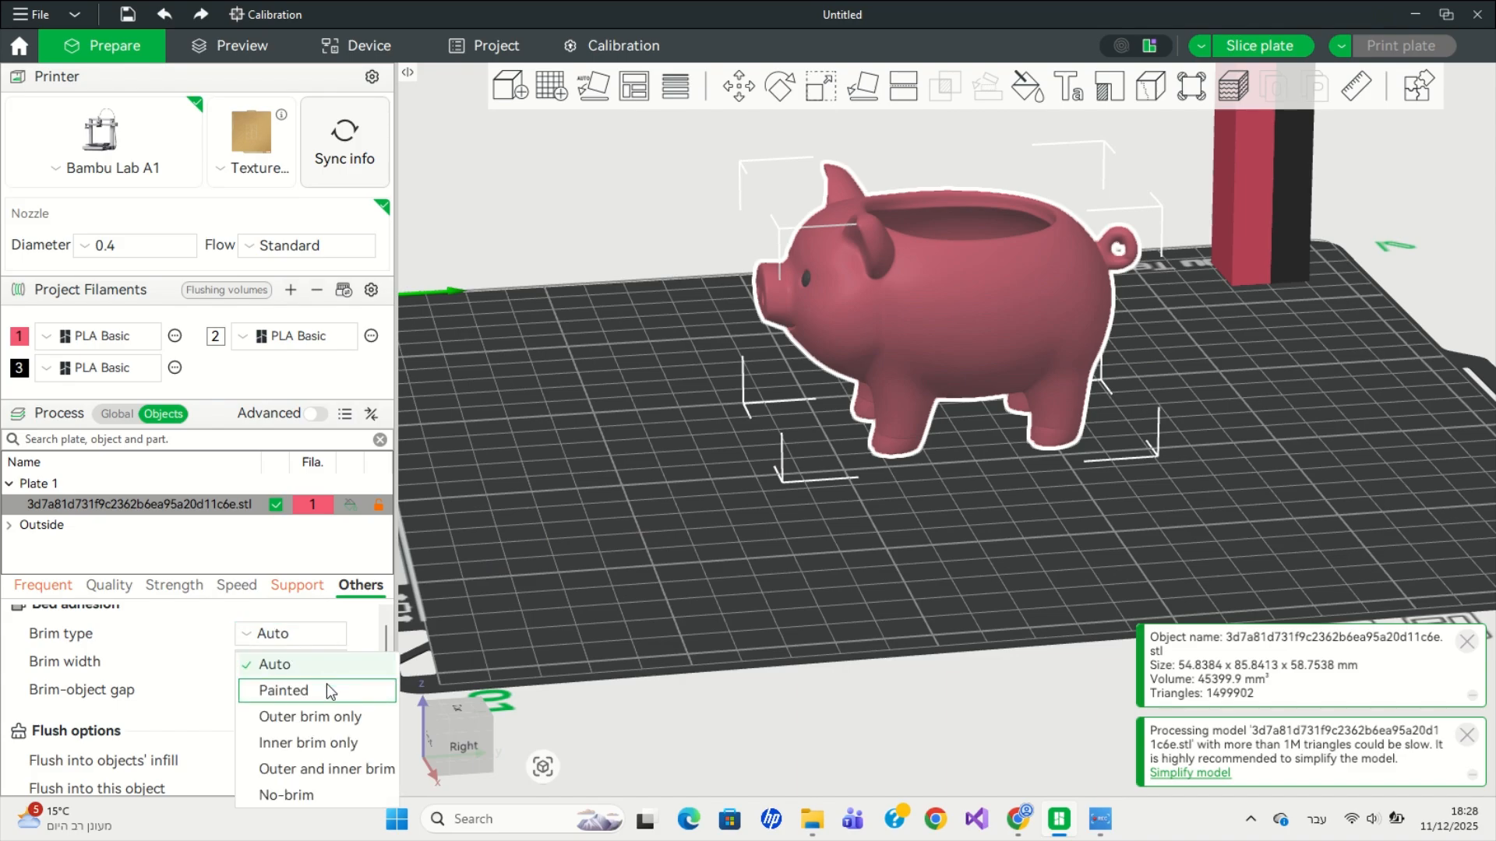
click(299, 715)
scroll(1083, 550, up, 5)
scroll(1053, 539, down, 7)
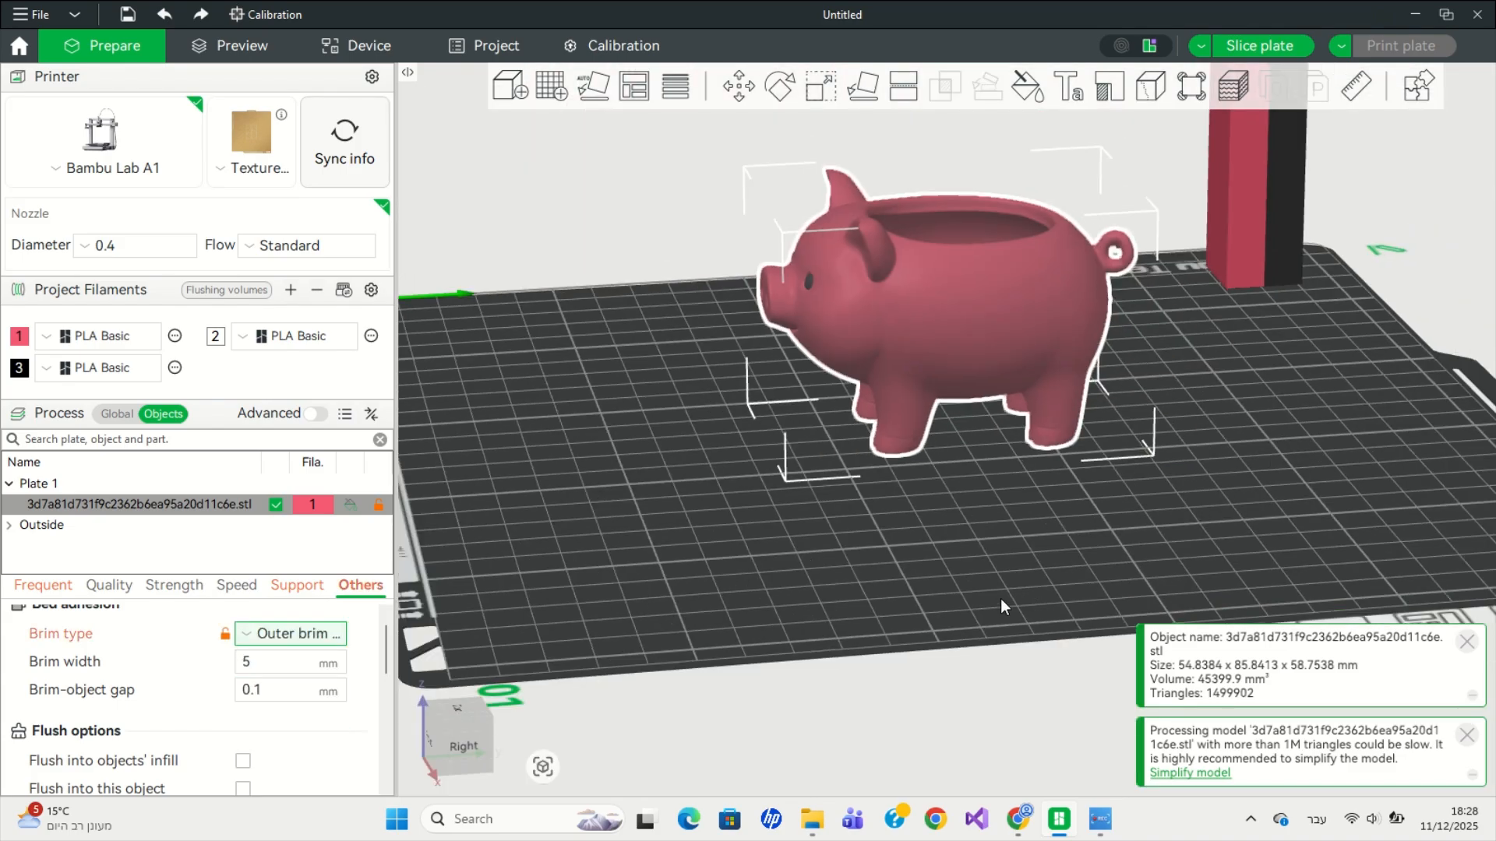
mouse_move(1001, 599)
mouse_down()
mouse_move(1101, 634)
mouse_move(1171, 577)
mouse_move(1008, 577)
mouse_move(982, 616)
mouse_up()
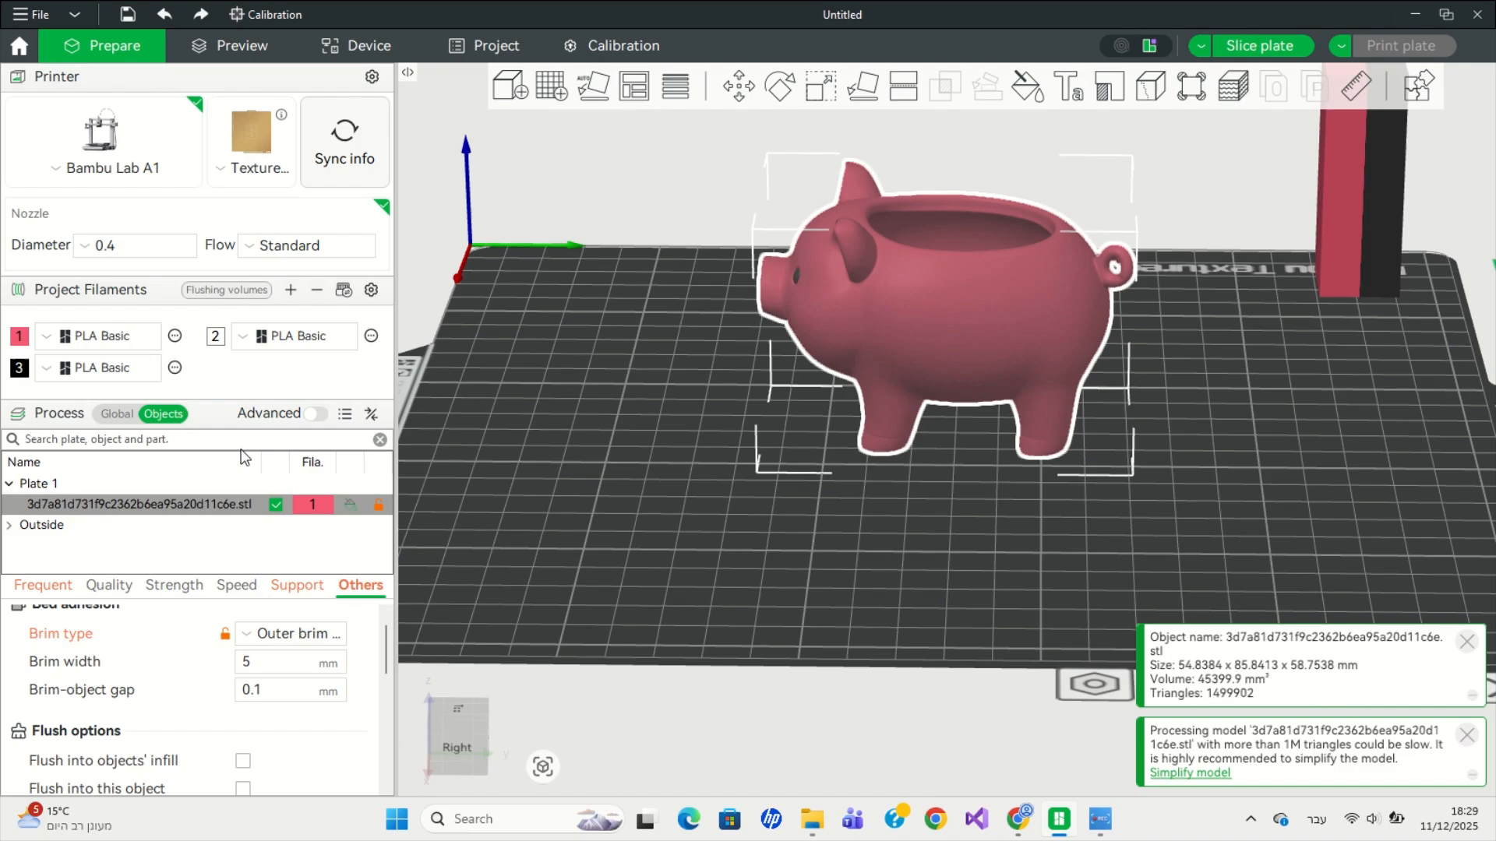
Change the colour of filament 1 to Gold (10401) from the official PLA Basic colours
click(18, 336)
click(434, 285)
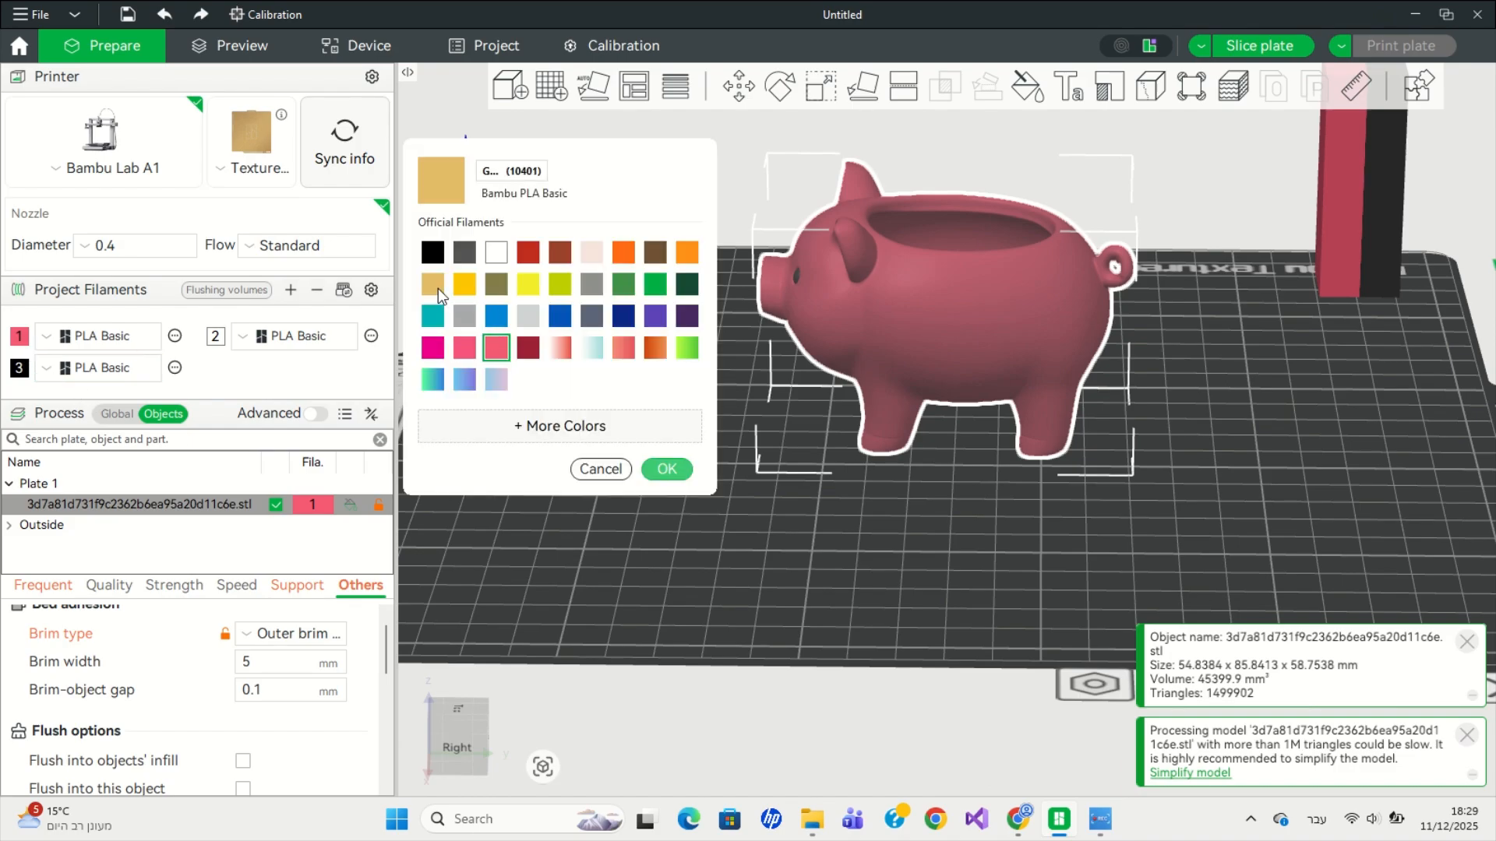
click(661, 469)
drag(843, 608, 811, 573)
Change the colour of filament 1 to Cocoa Brown (10802) from the official PLA Basic colours
click(18, 337)
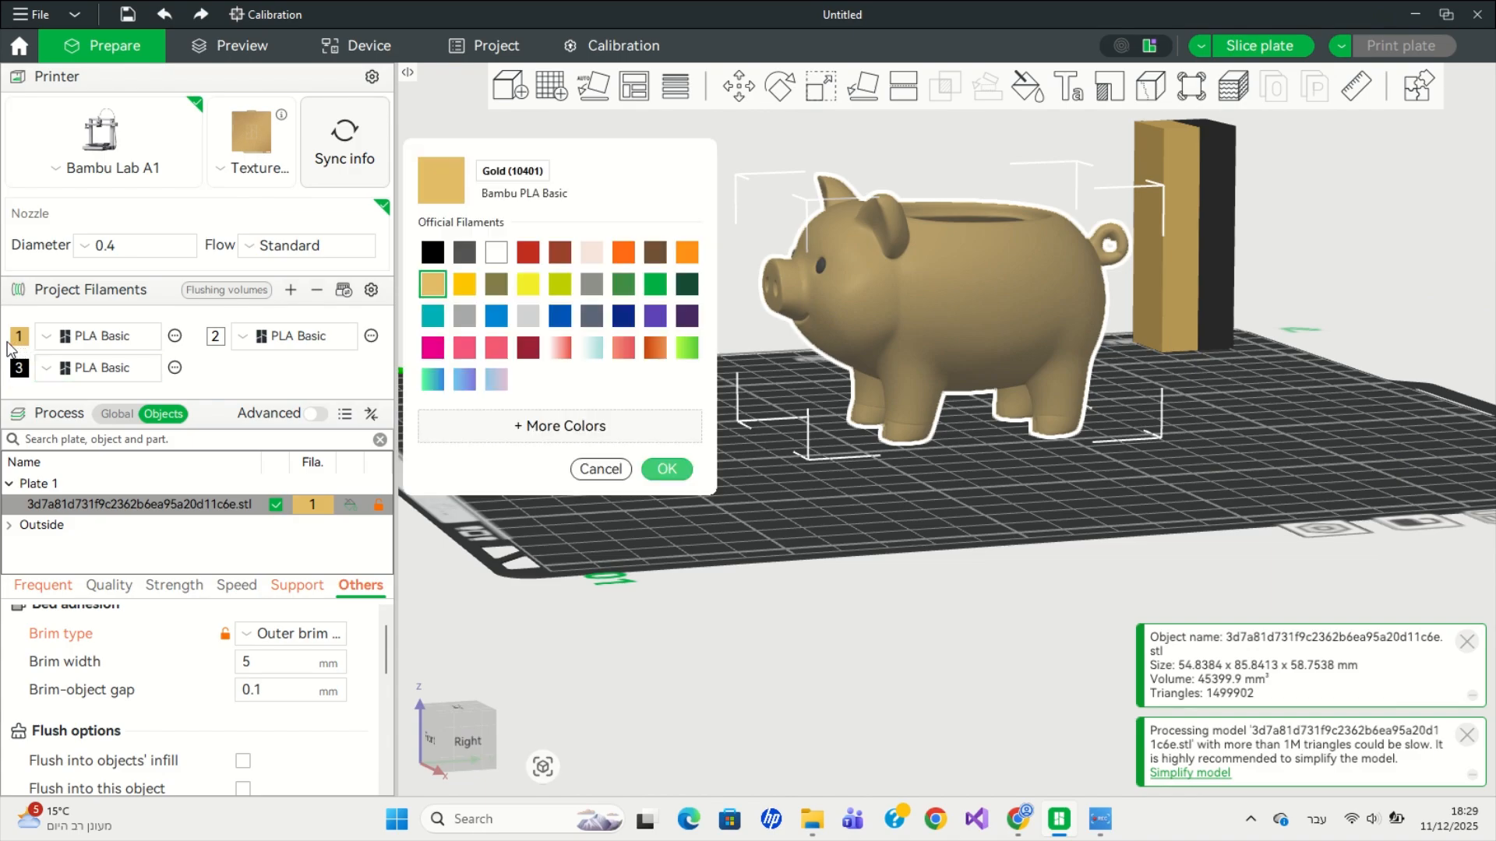
click(655, 251)
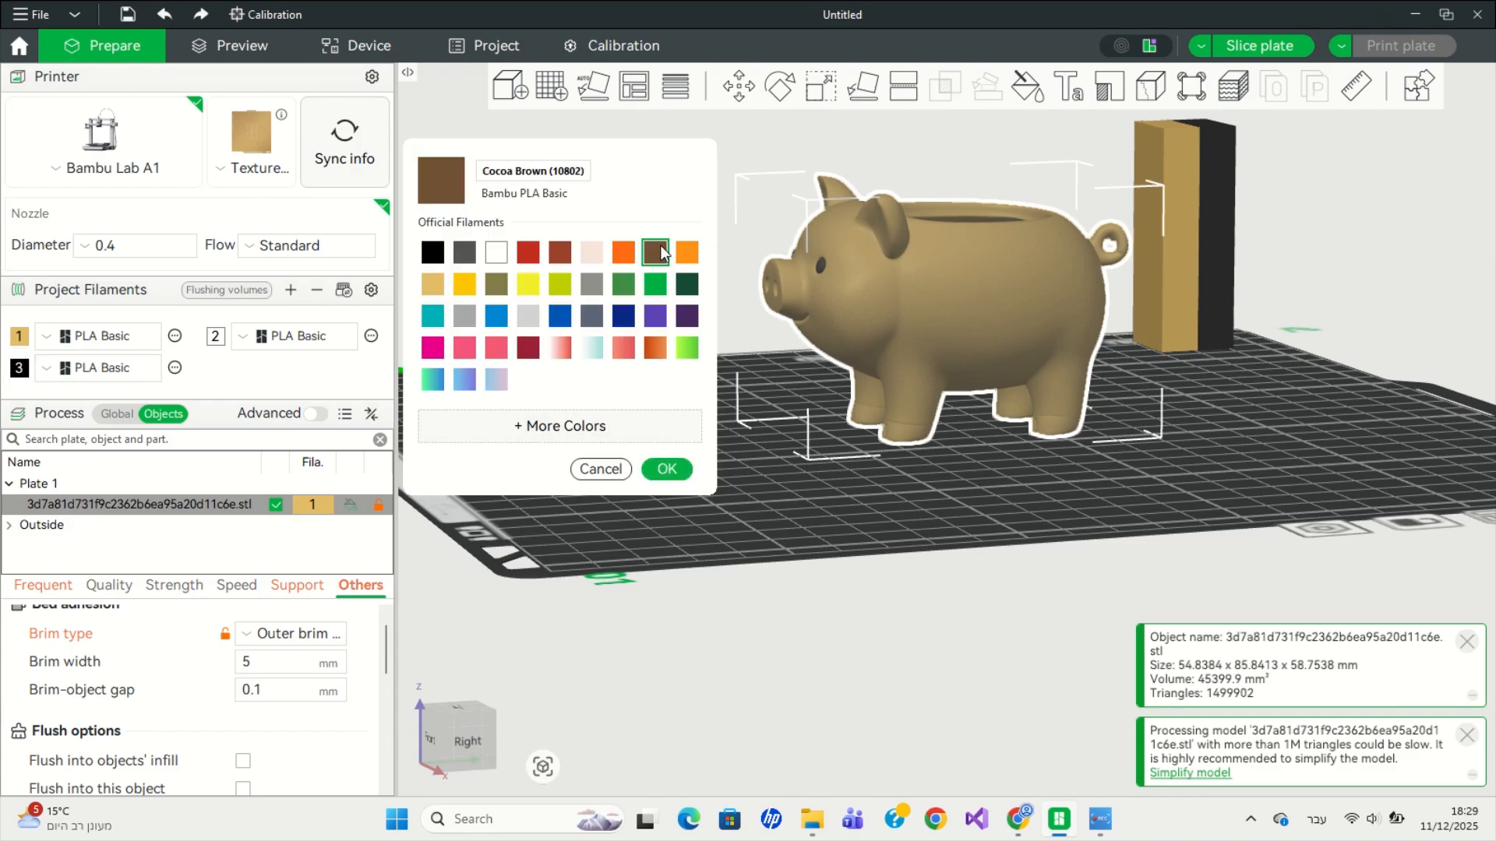
click(667, 468)
drag(875, 573, 905, 524)
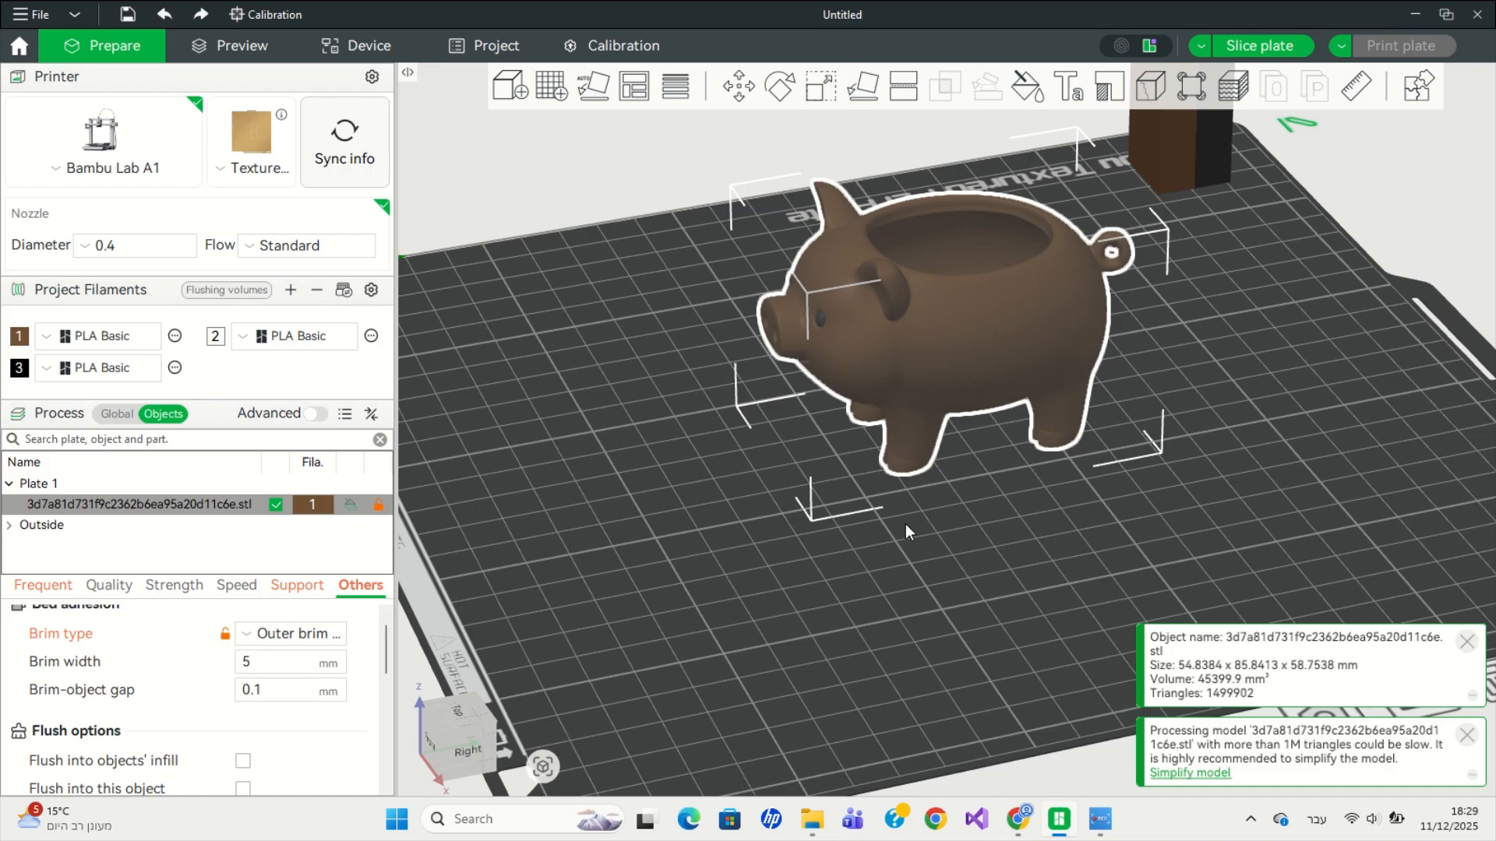
Slice the plate and open the print job settings for sending it to the printer
click(1262, 48)
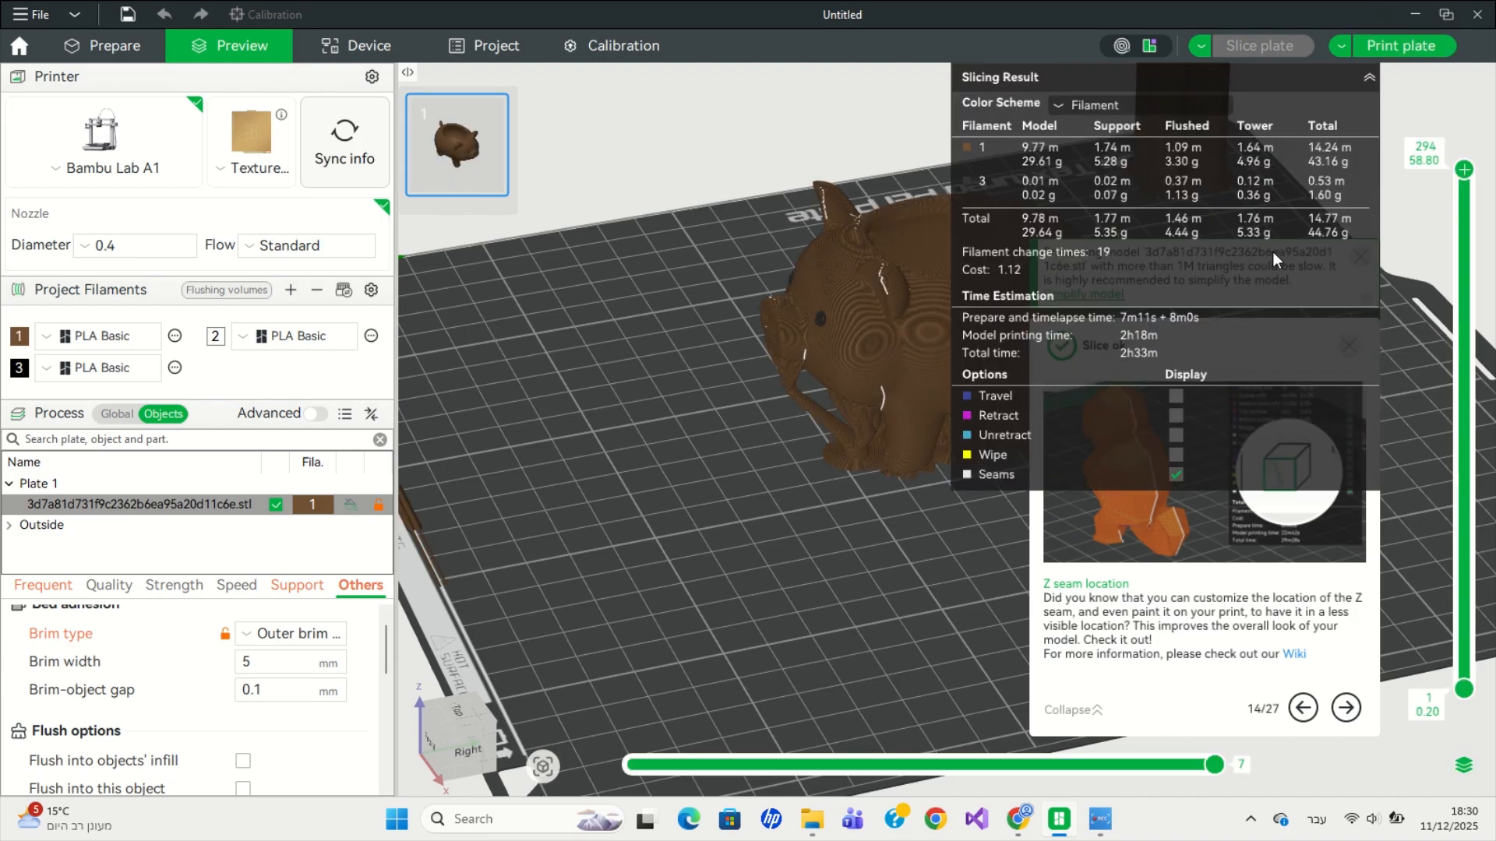
click(1398, 45)
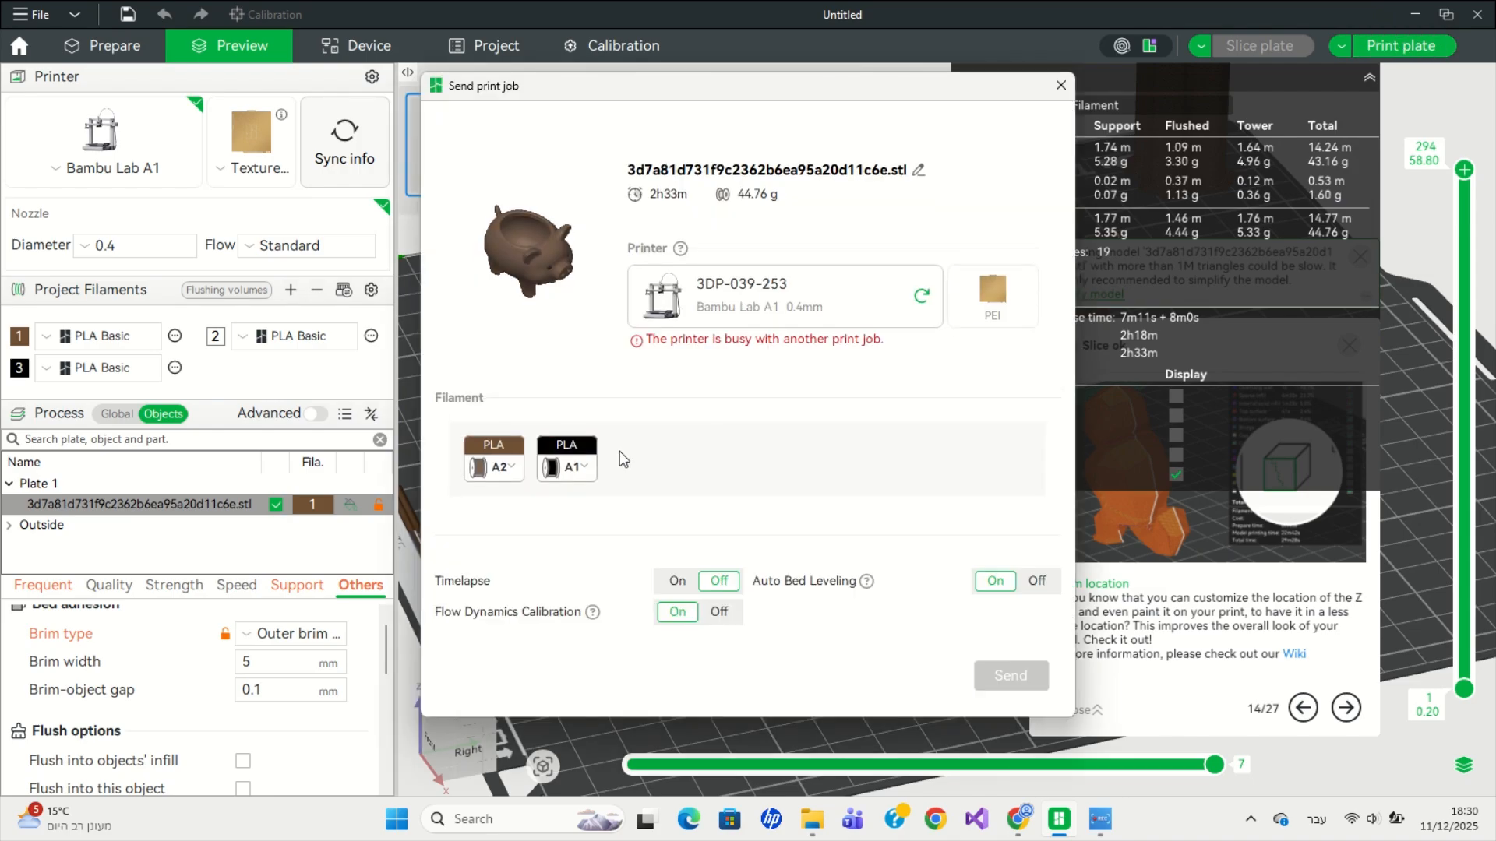